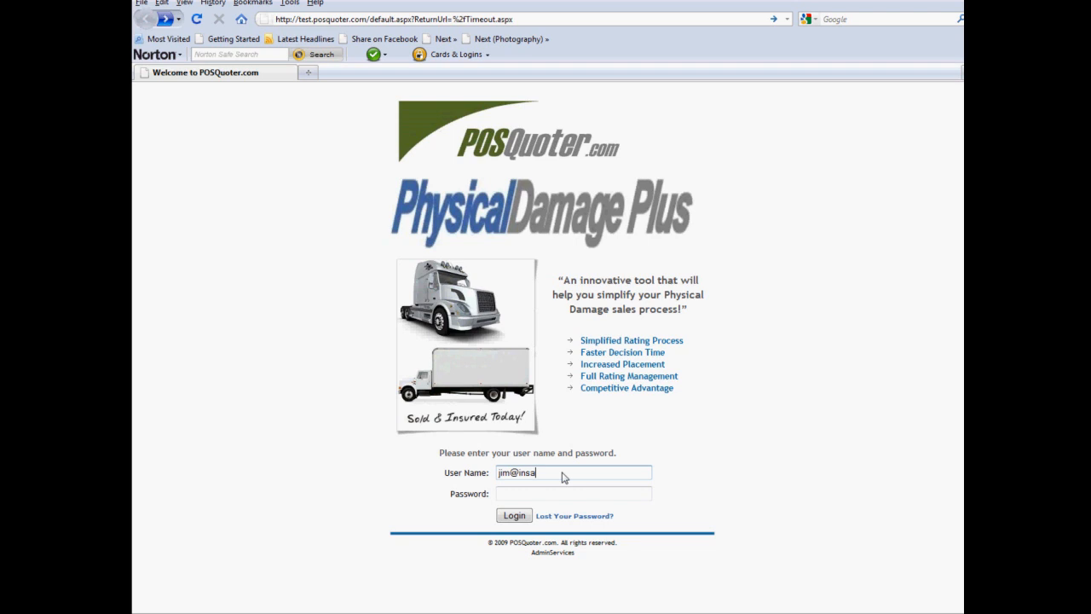
Finish the user name, enter the account password and log in
type("dministrators.com")
key("Tab")
type("•••")
left_click(515, 515)
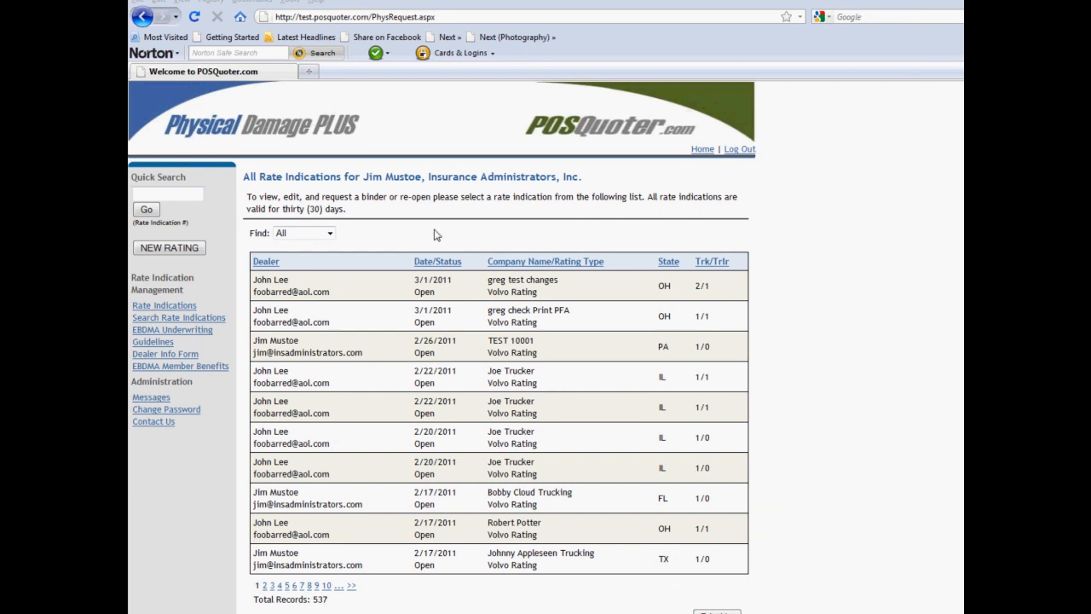
Start a new rate indication from the All Rate Indications list
left_click(192, 247)
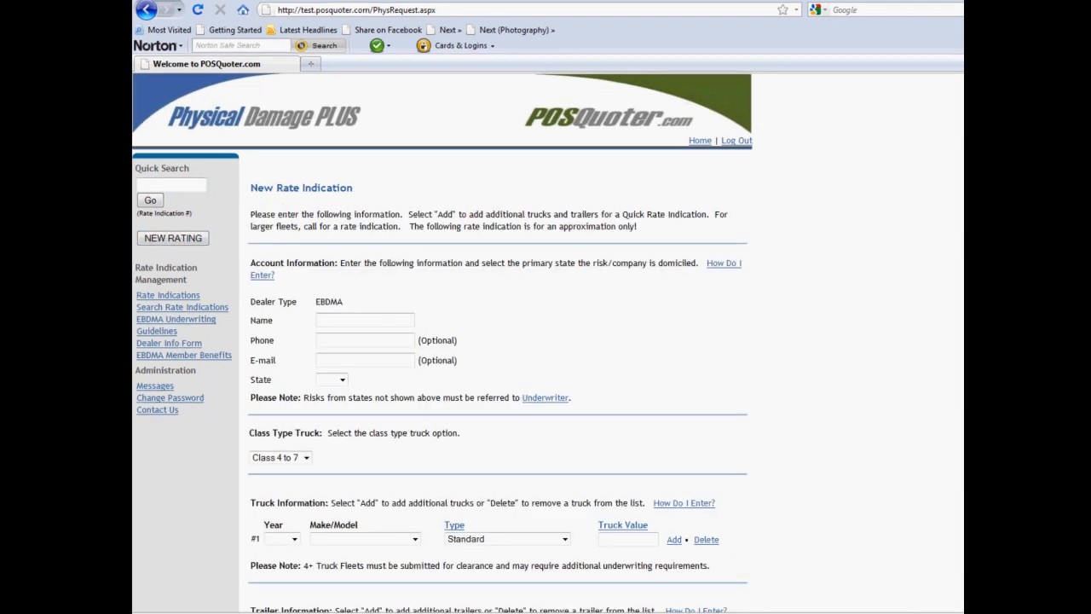
Enter the insured's name, set State to IL and keep truck class Class 4 to 7
left_click(362, 324)
type("Joe Trucker")
key("Tab")
left_click(326, 553)
left_click(342, 380)
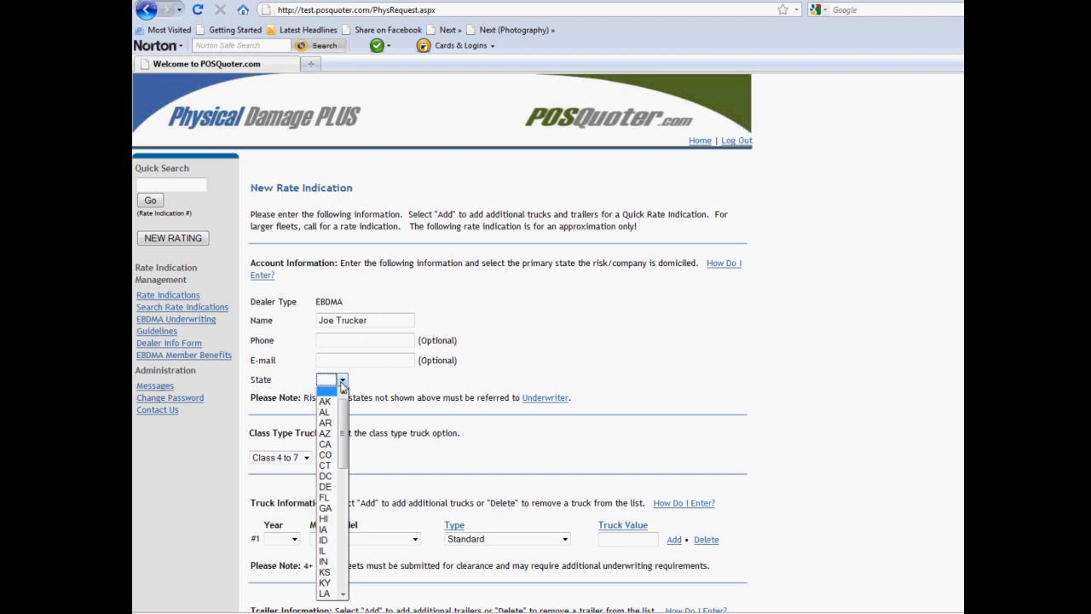
left_click_drag(344, 415, 332, 452)
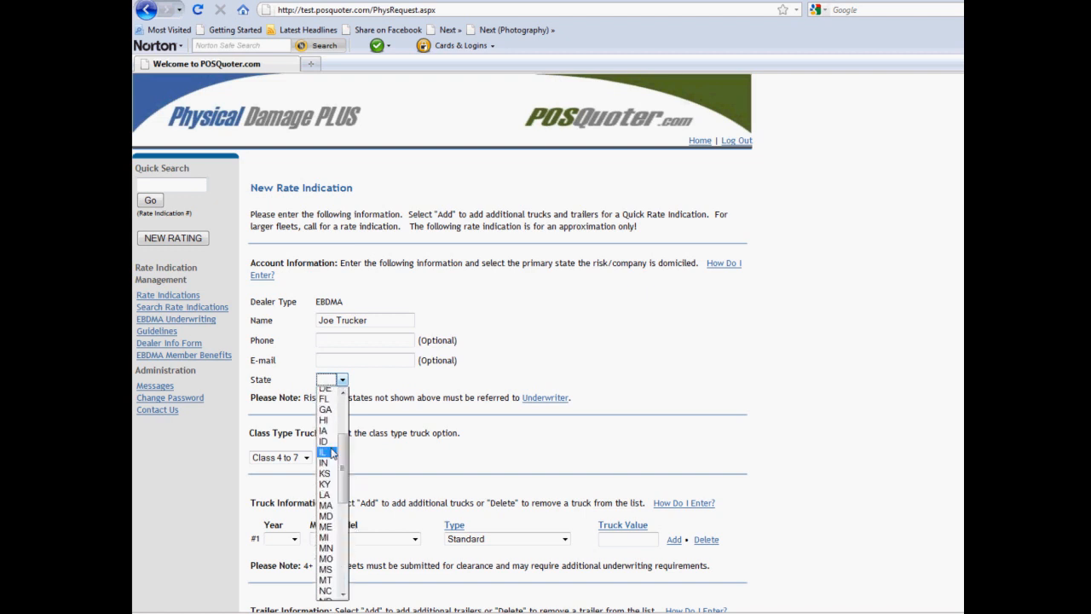
left_click(333, 452)
left_click(304, 457)
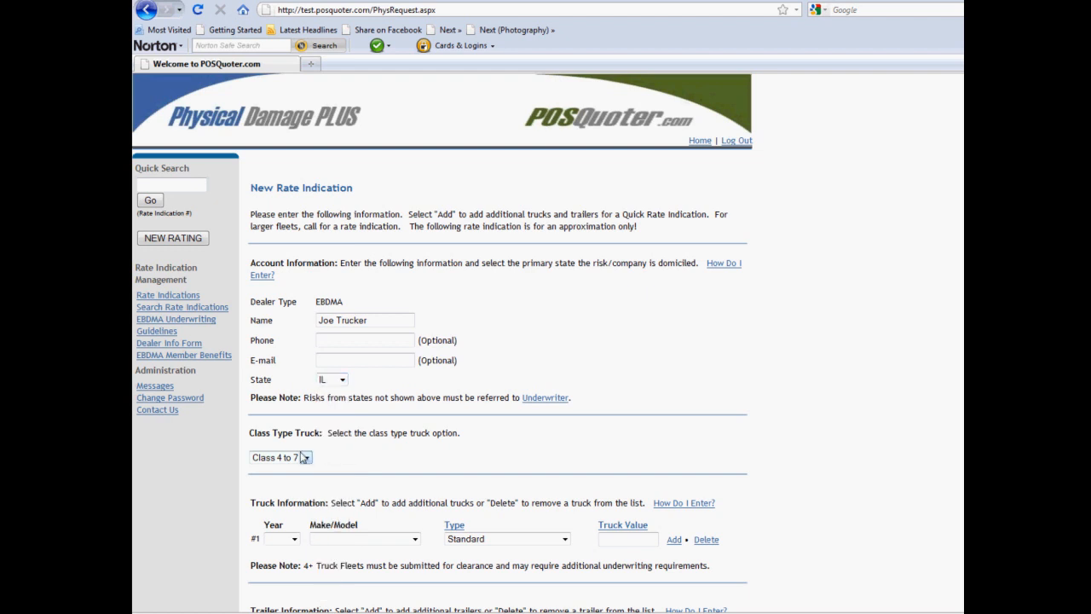
left_click(305, 458)
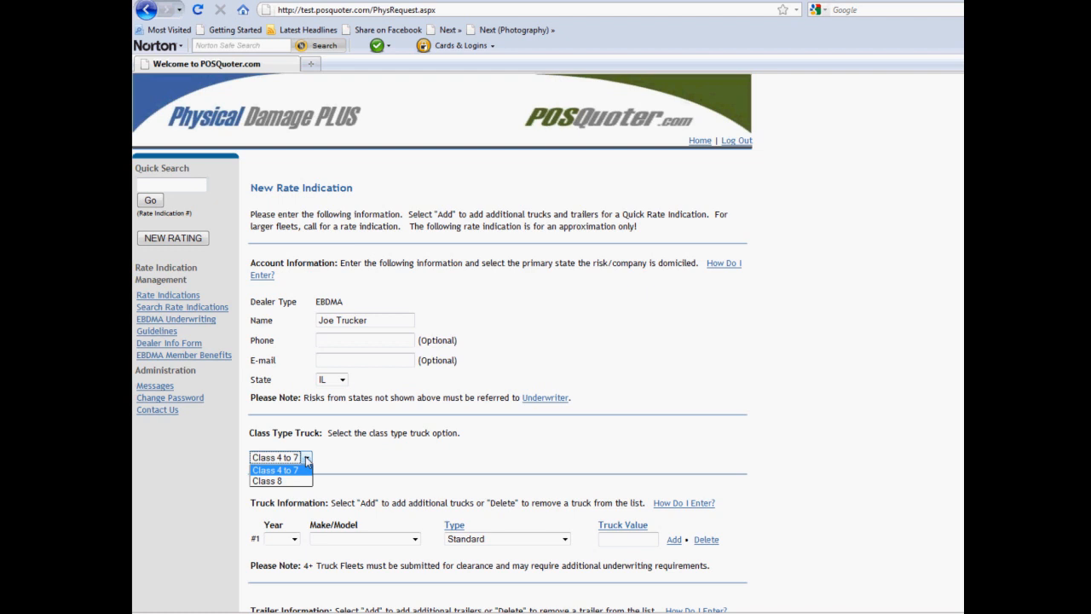
left_click(306, 461)
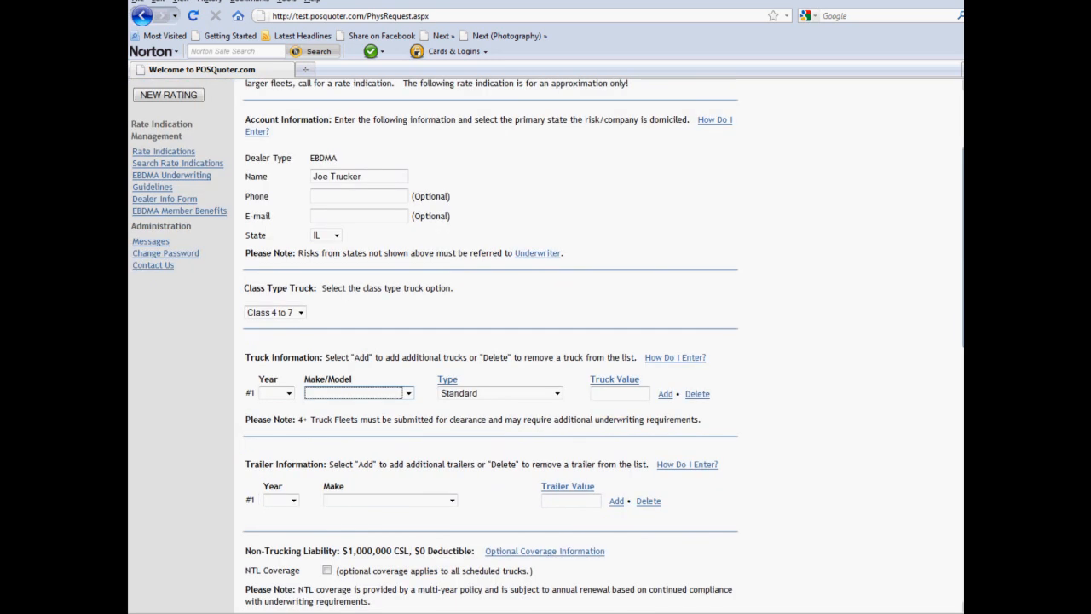
Set truck #1 to a 2012 Other, type Standard, valued 100000
scroll(953, 305, "down", 2)
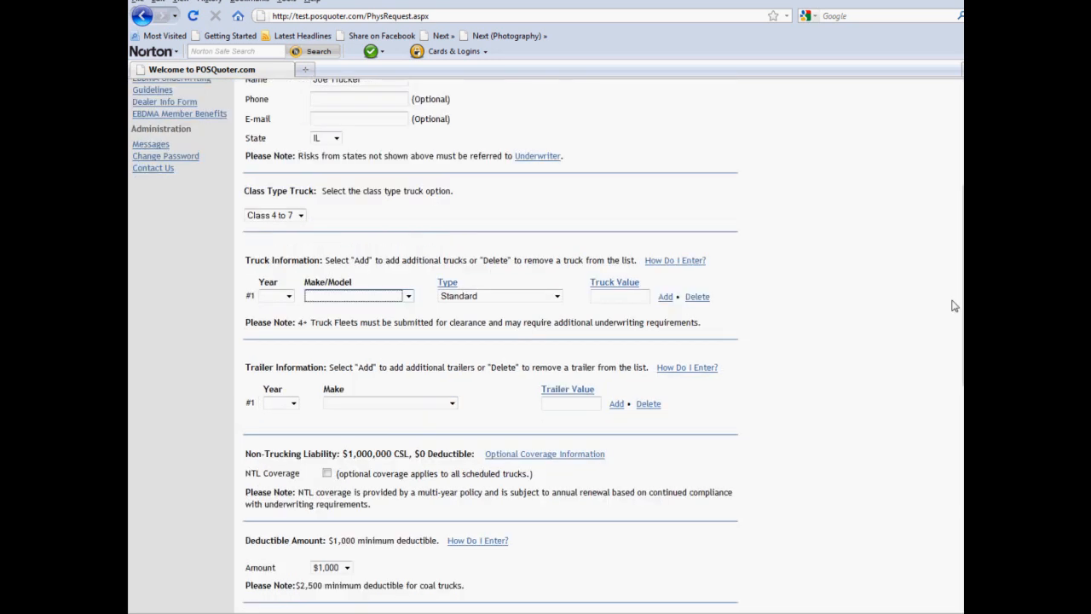
left_click(289, 297)
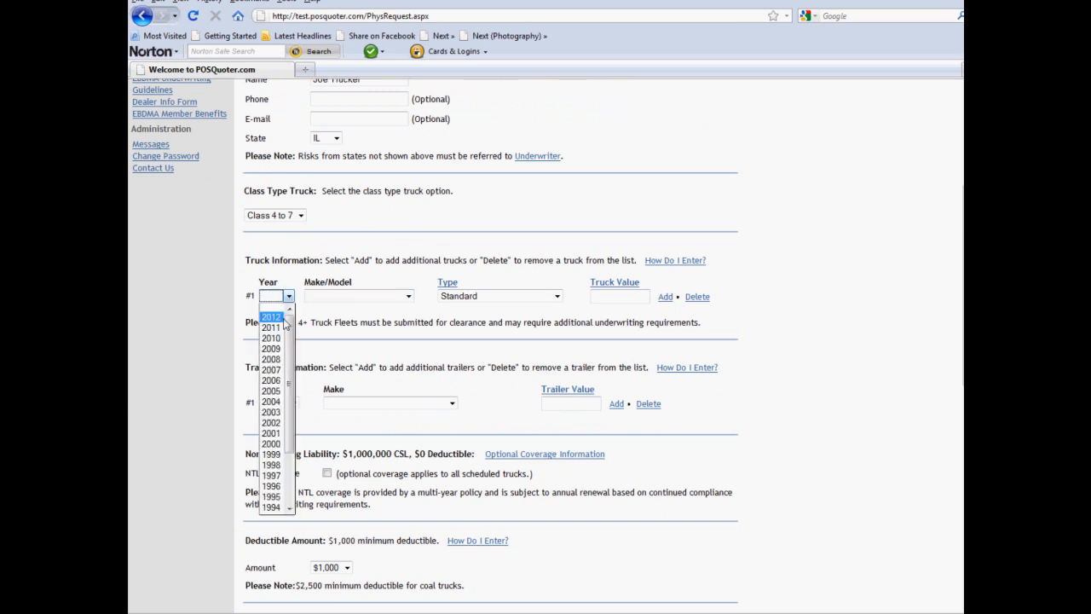
left_click(283, 318)
left_click(408, 297)
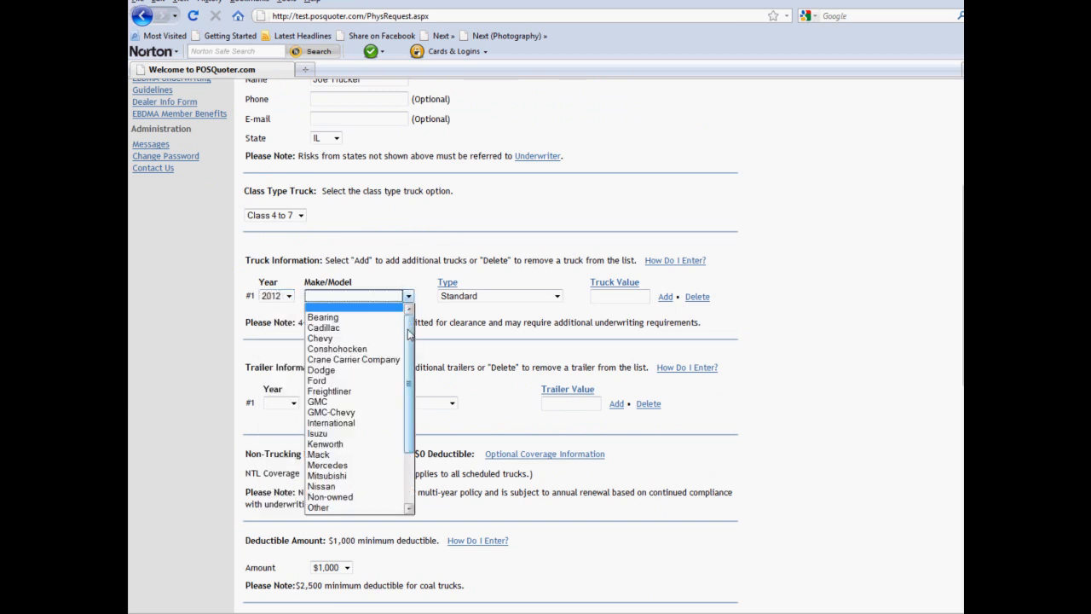
scroll(409, 358, "down", 1)
scroll(392, 383, "down", 1)
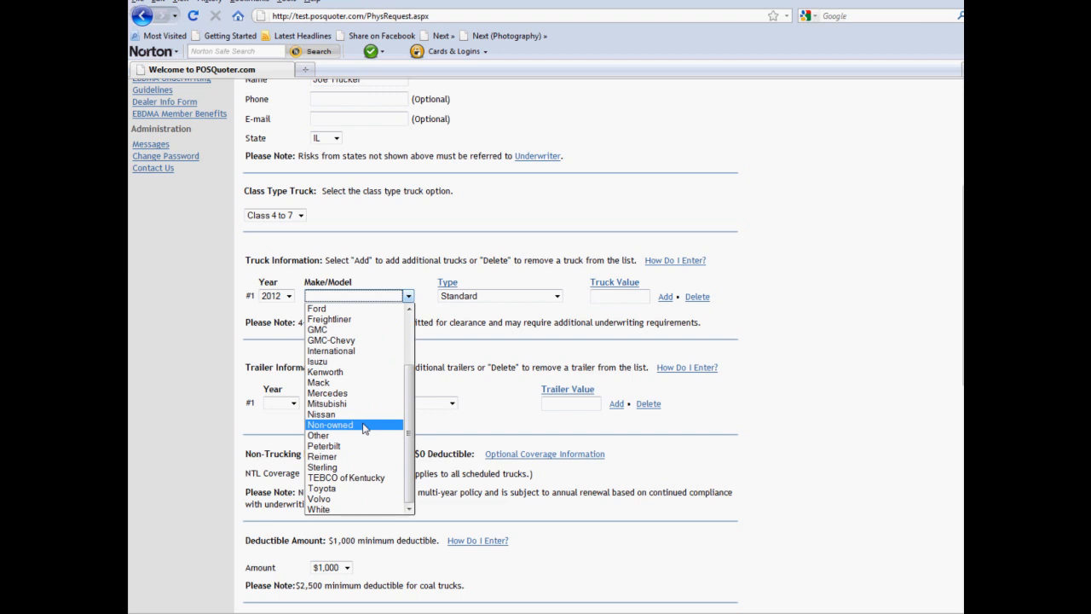
left_click(365, 424)
left_click(557, 297)
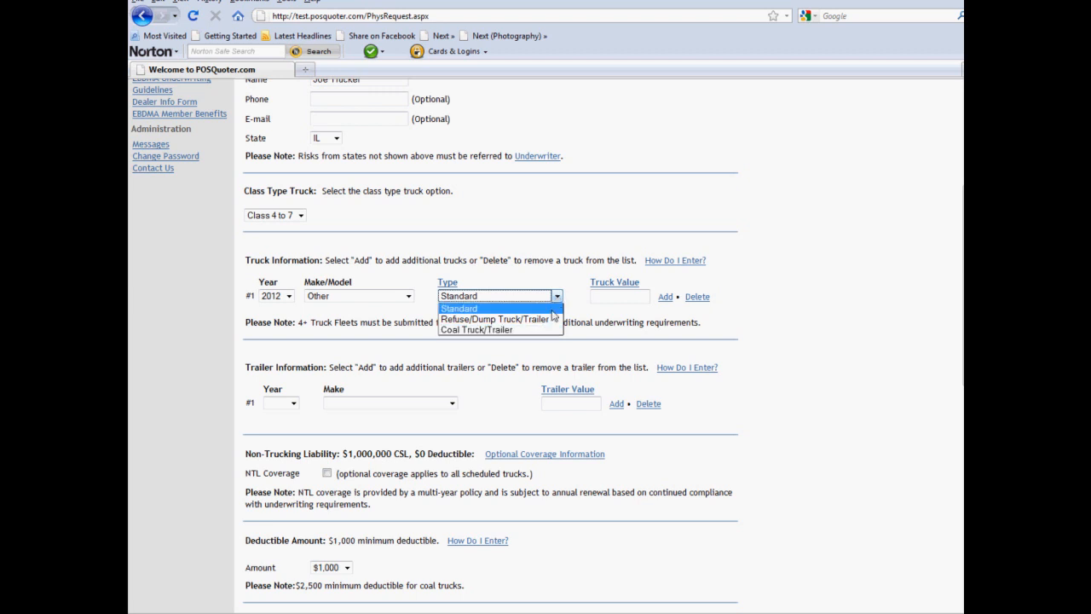
left_click(551, 309)
left_click(597, 304)
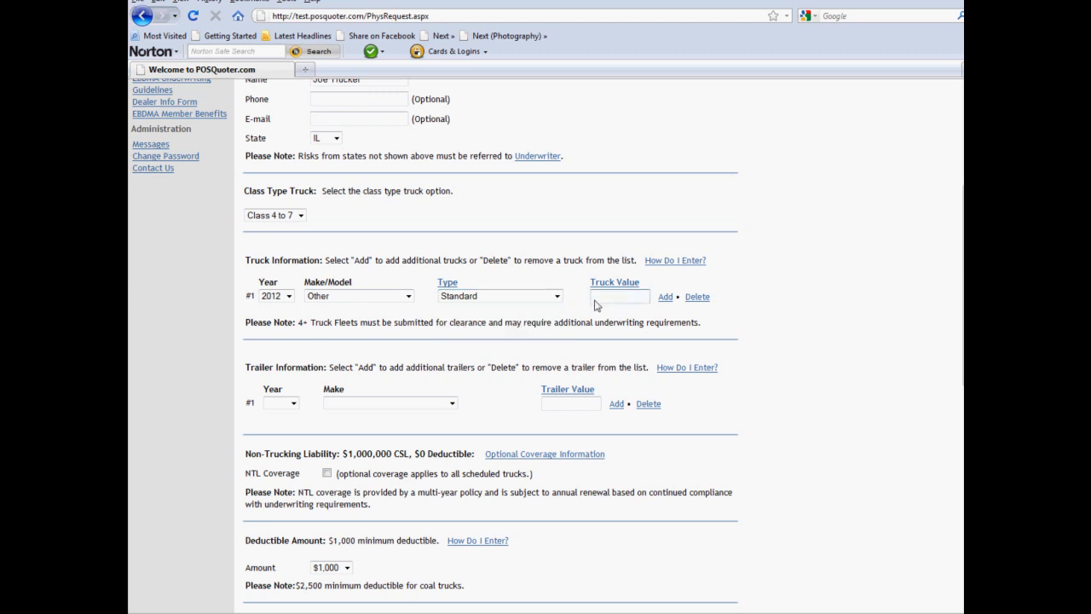
type("100000")
Set trailer #1 to a 2012 Other valued 50000
left_click(293, 403)
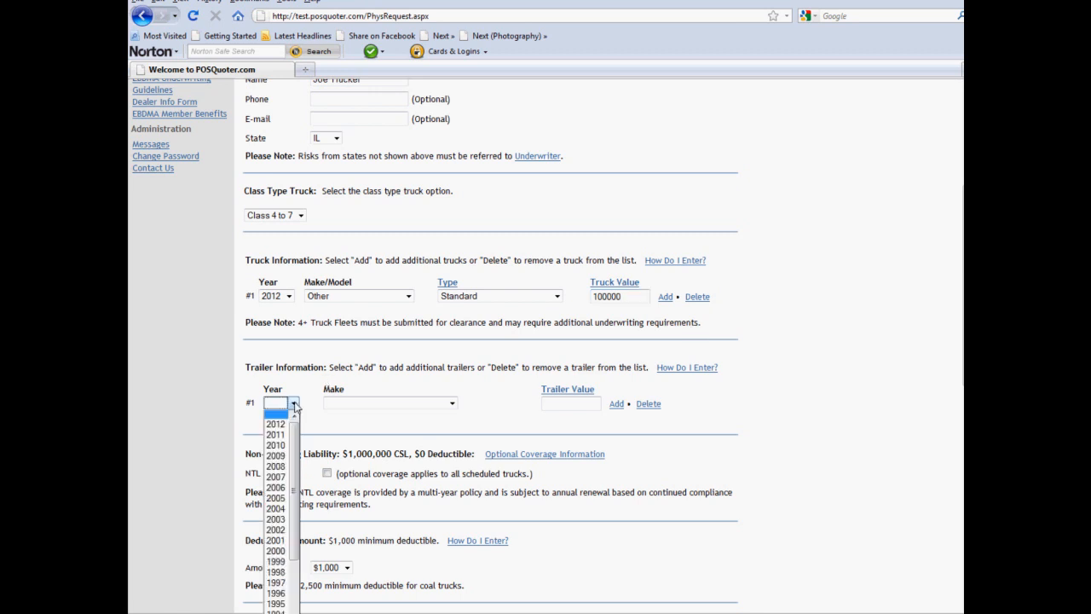
left_click(277, 425)
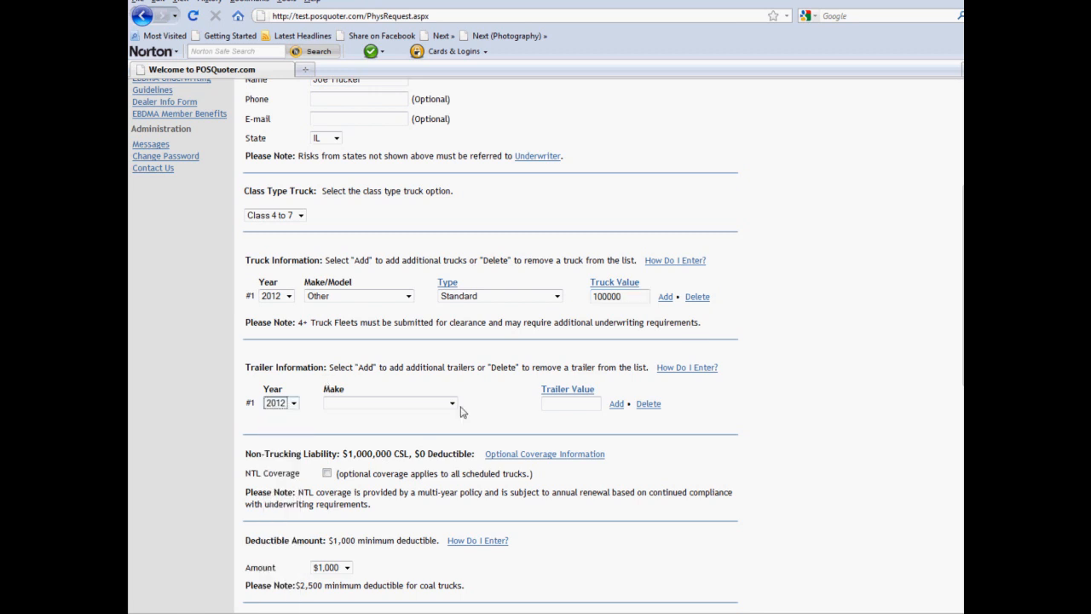
left_click(452, 403)
left_click_drag(455, 439, 421, 527)
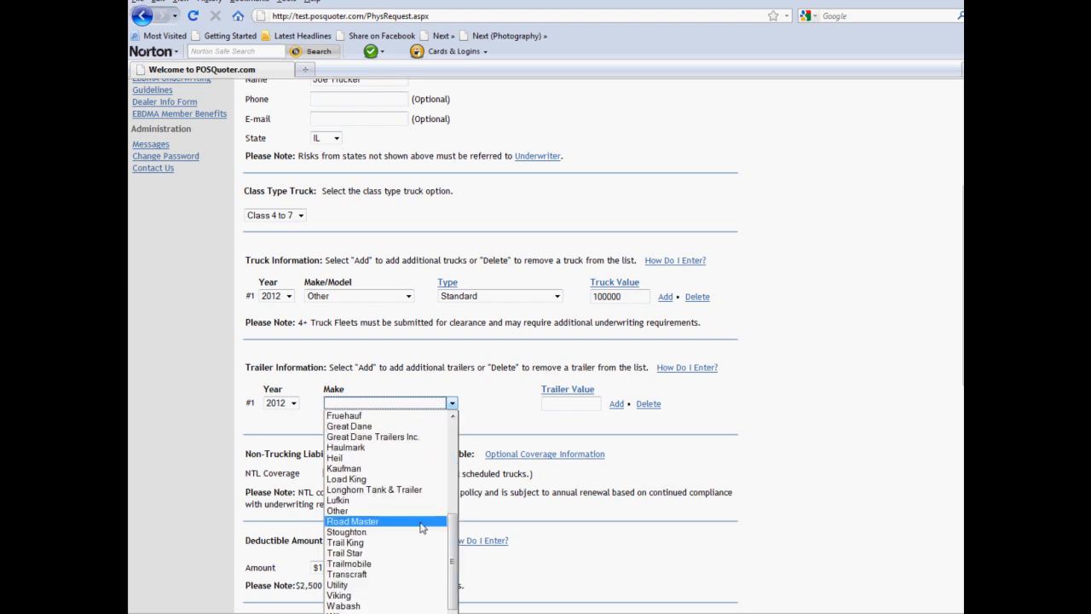
left_click(350, 510)
left_click(569, 403)
type("50000")
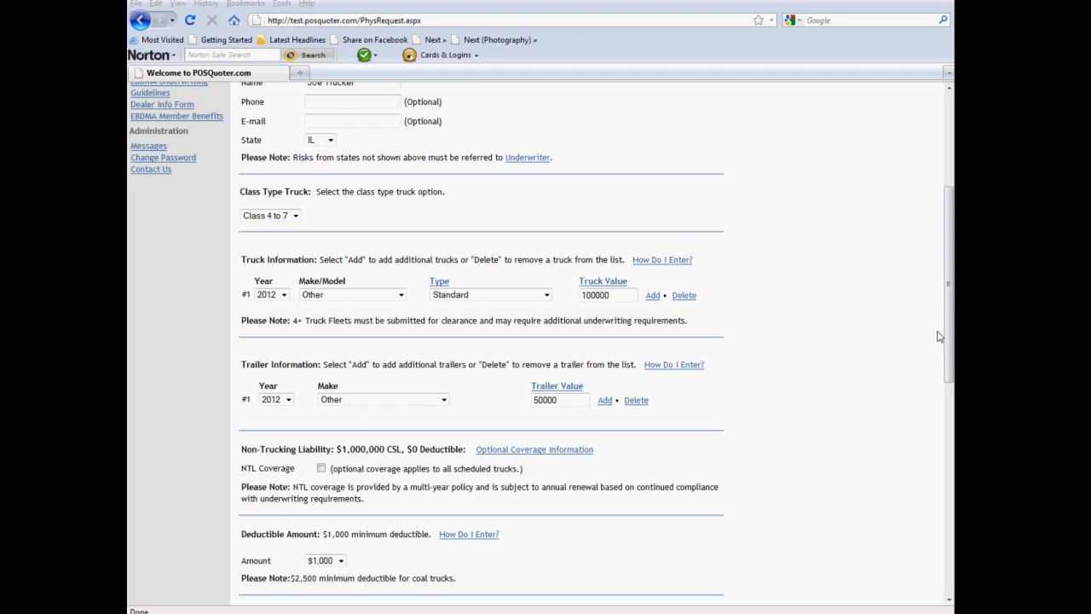
left_click_drag(949, 339, 942, 405)
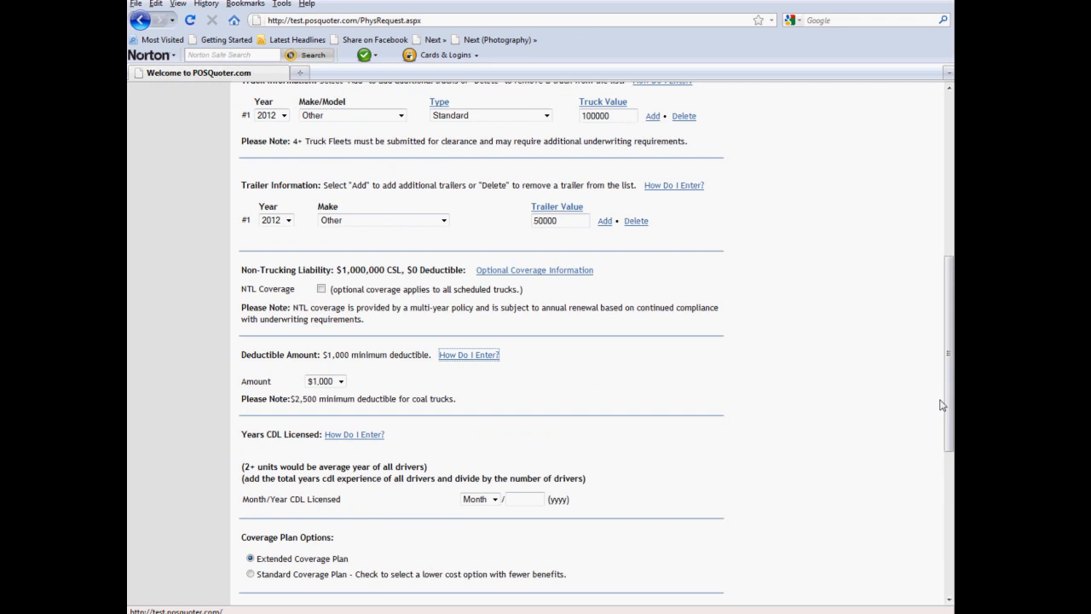
left_click(321, 289)
left_click(516, 271)
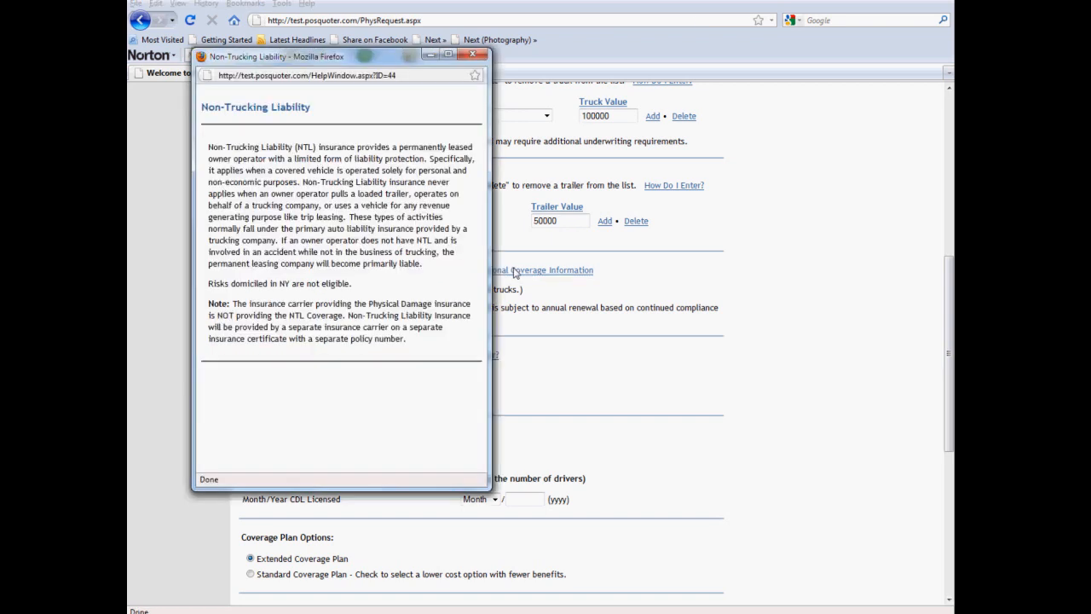
left_click(473, 55)
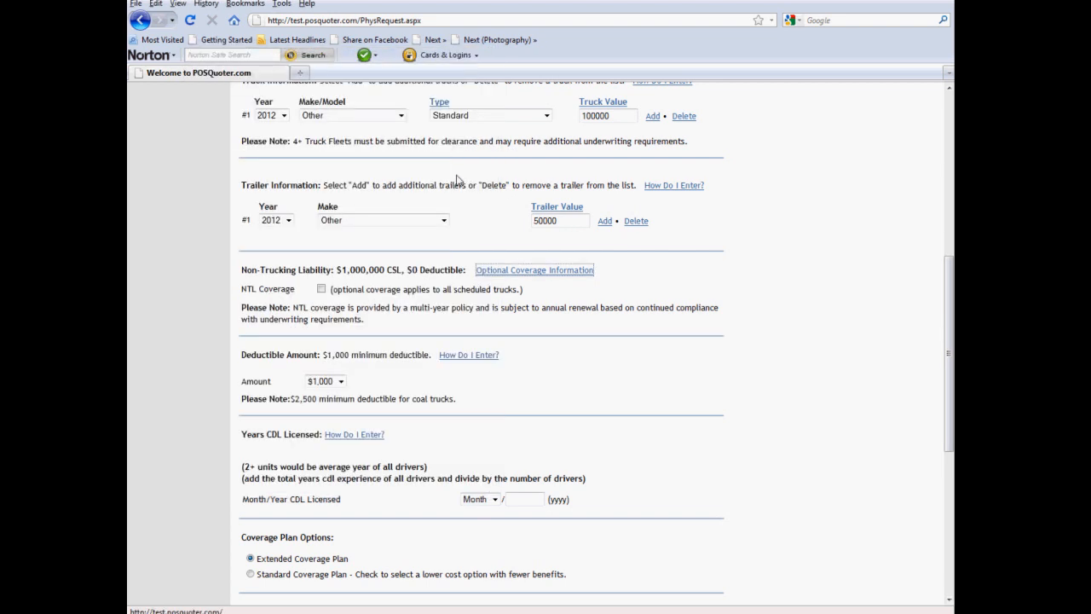
left_click(467, 355)
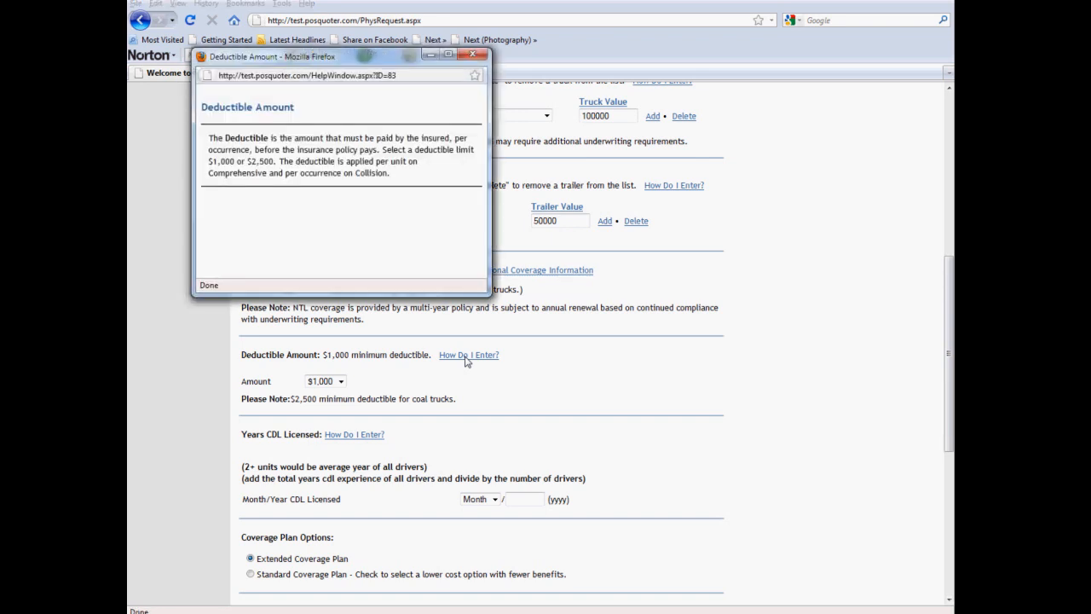
left_click(472, 55)
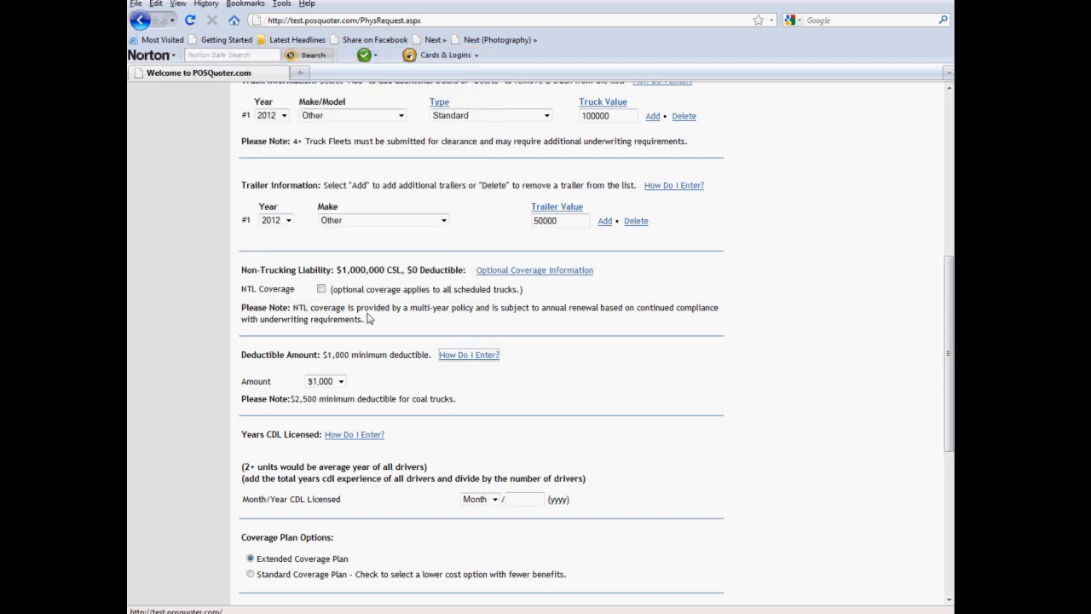
left_click(340, 382)
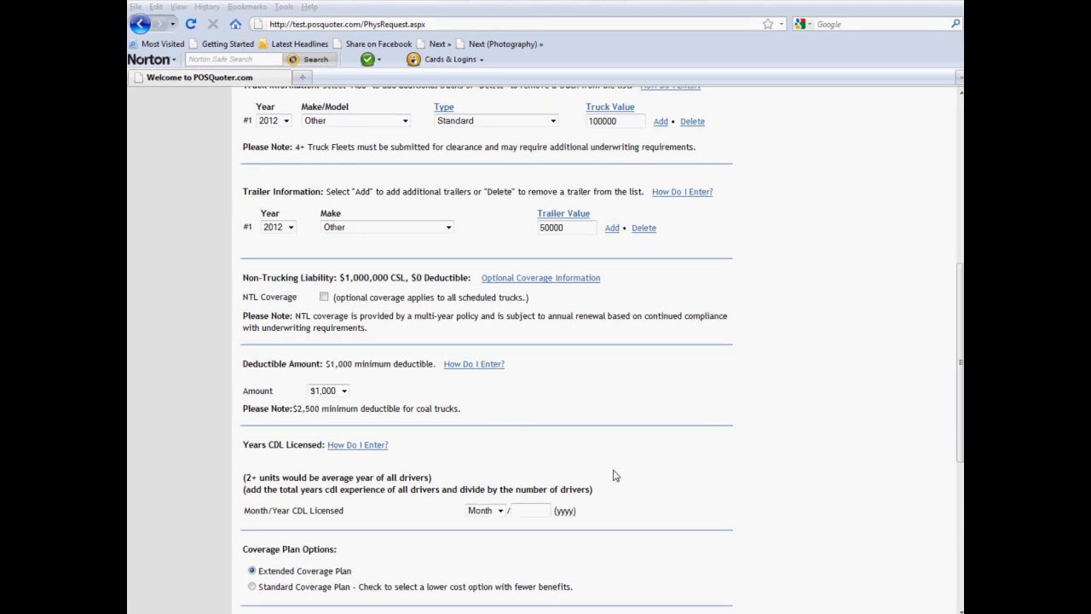
Set the CDL licensed date to Jan 2000 and view the How Do I Enter? help
left_click(496, 512)
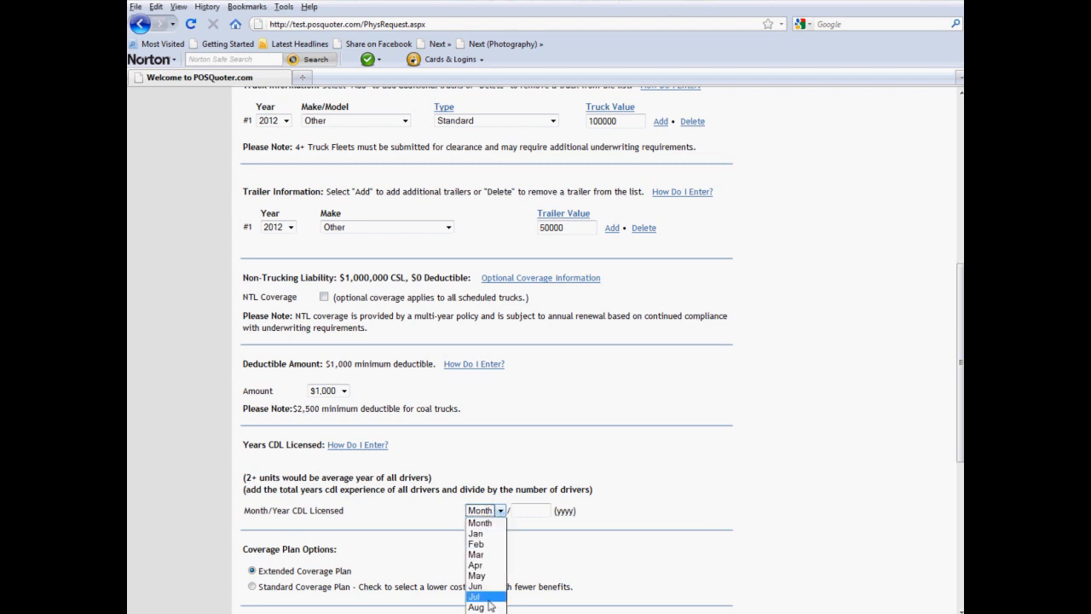
left_click(537, 516)
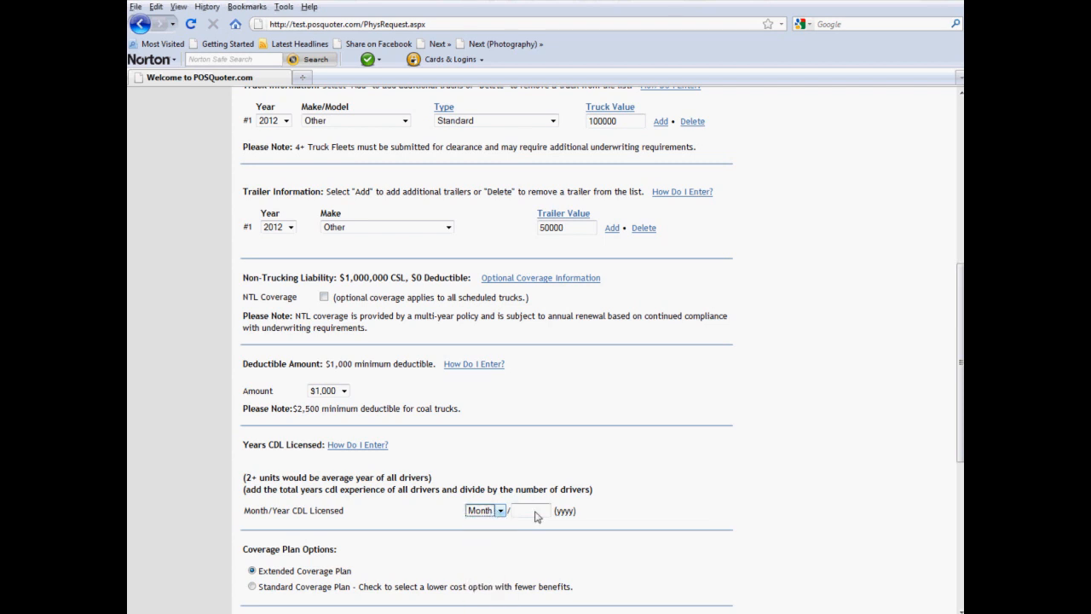
left_click(535, 513)
left_click(498, 510)
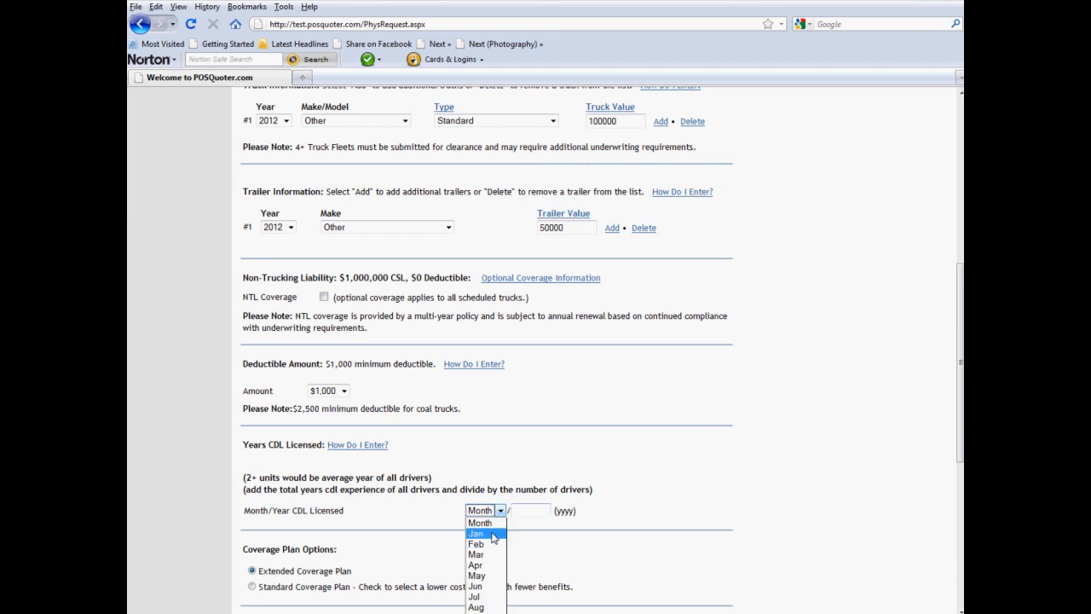
left_click(493, 535)
left_click(517, 511)
type("2000")
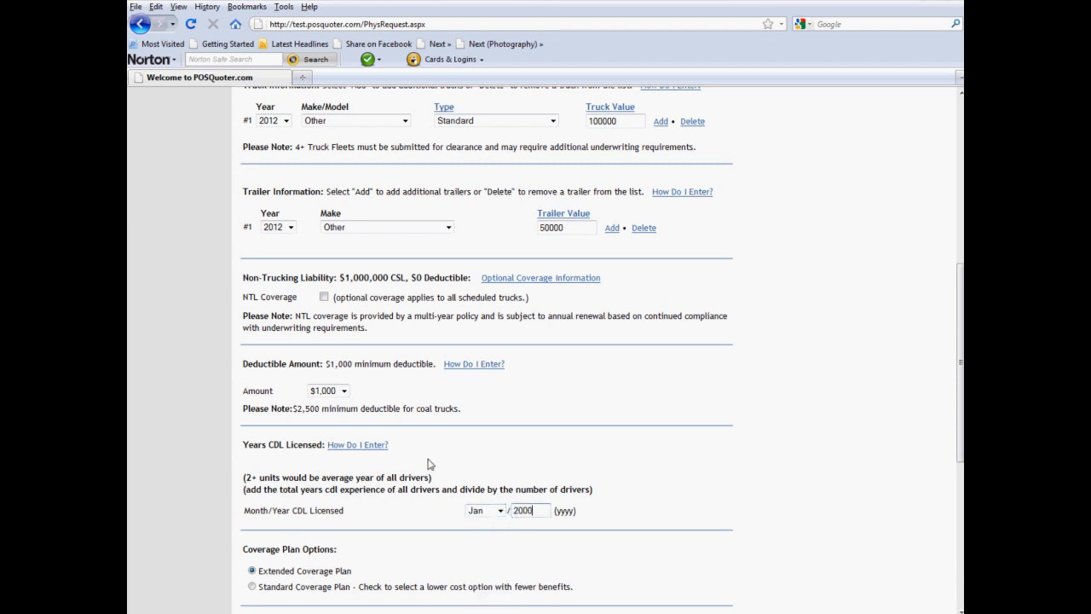
left_click(381, 444)
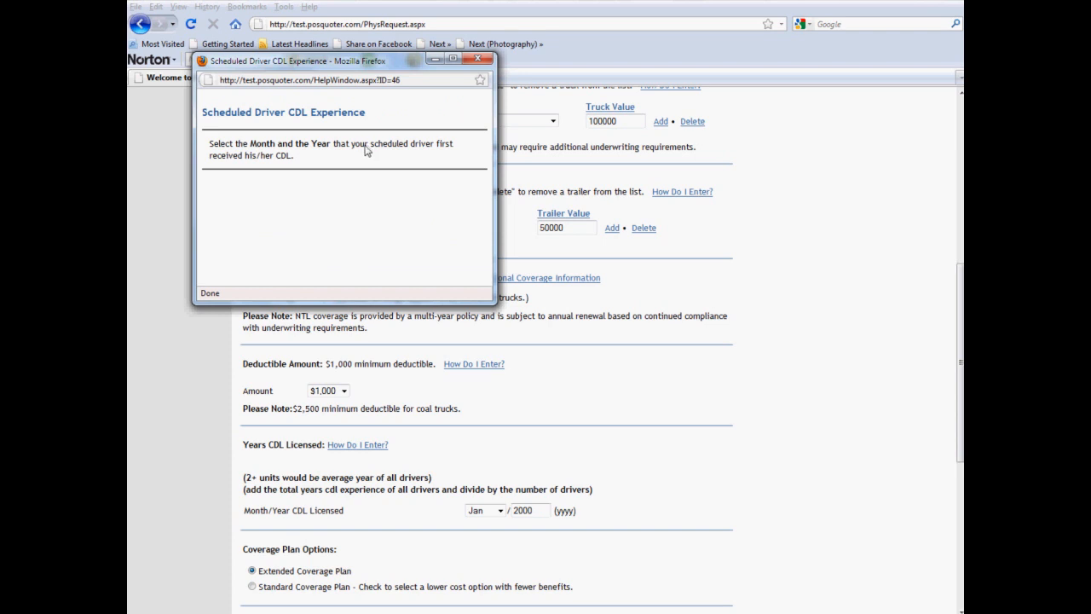
left_click(478, 60)
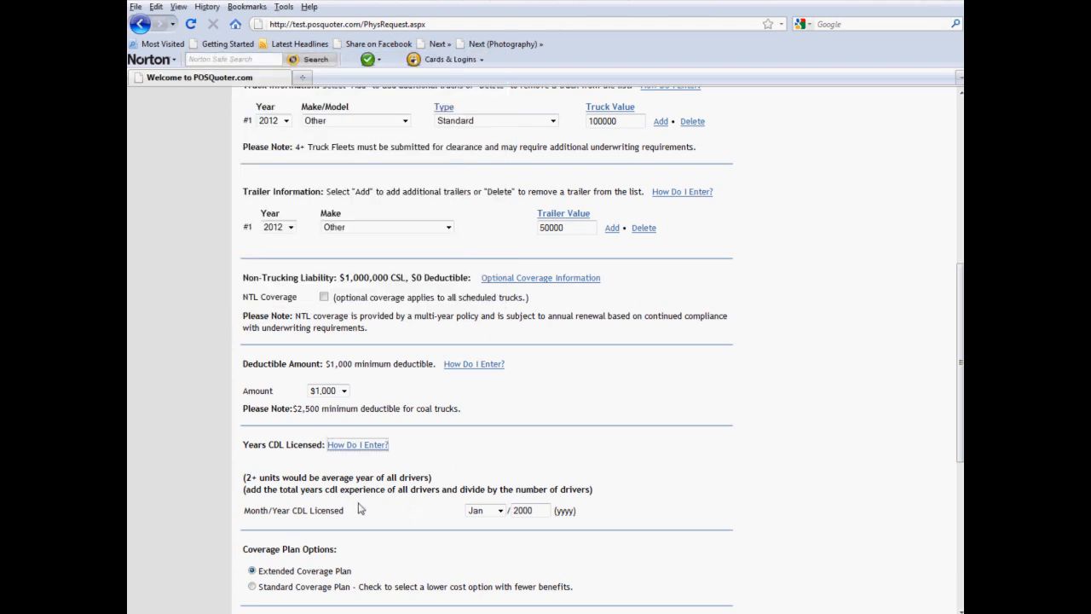
Keep the Extended Coverage Plan with Financed payment over a 48-month policy and payment term
scroll(405, 512, "down", 2)
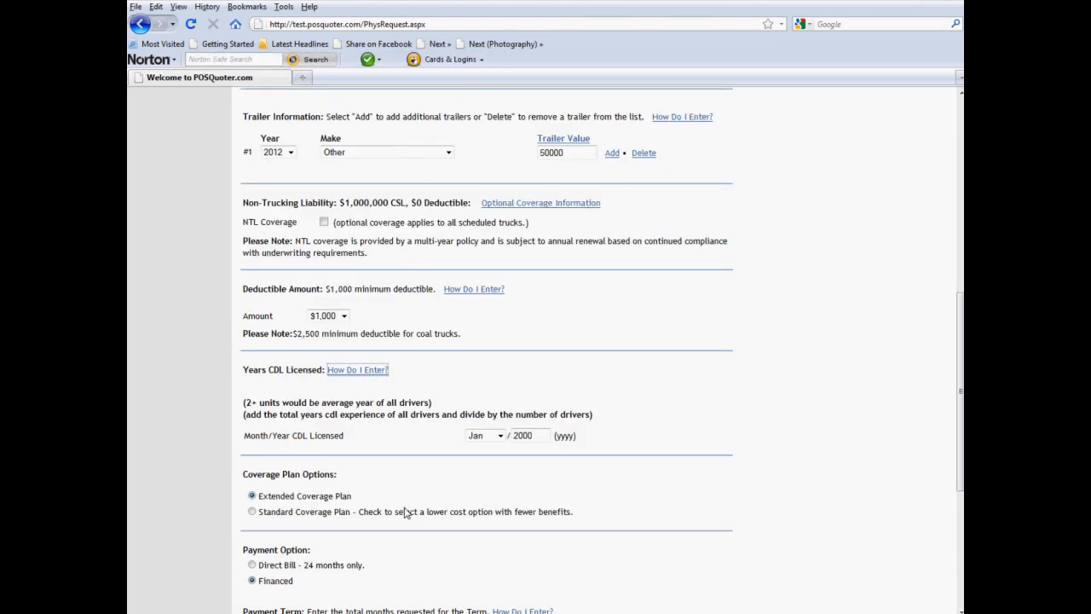
scroll(400, 511, "down", 2)
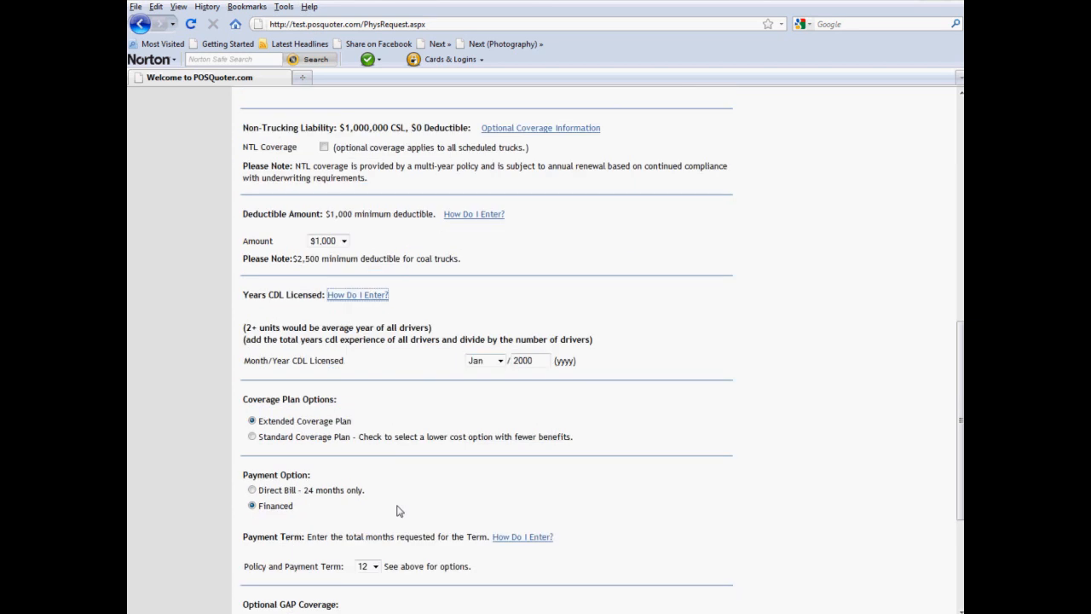
left_click(252, 421)
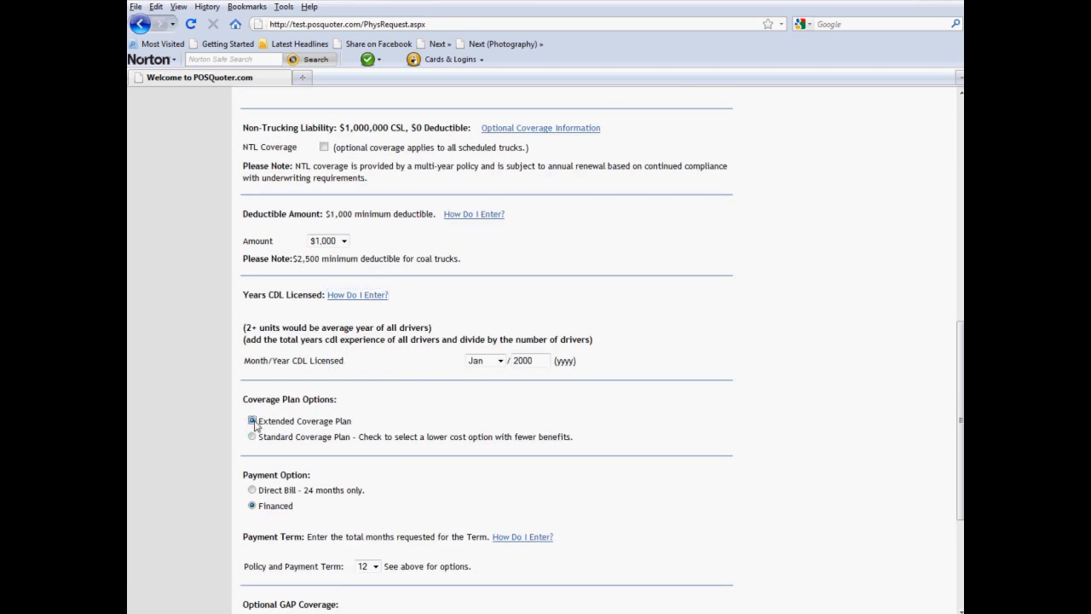
left_click(253, 490)
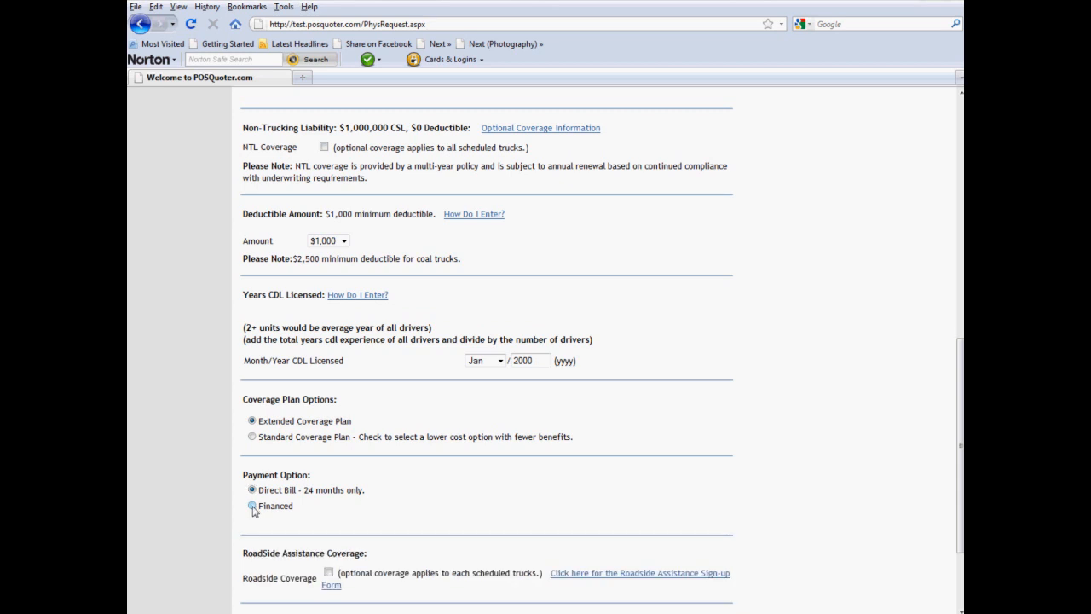
left_click(252, 506)
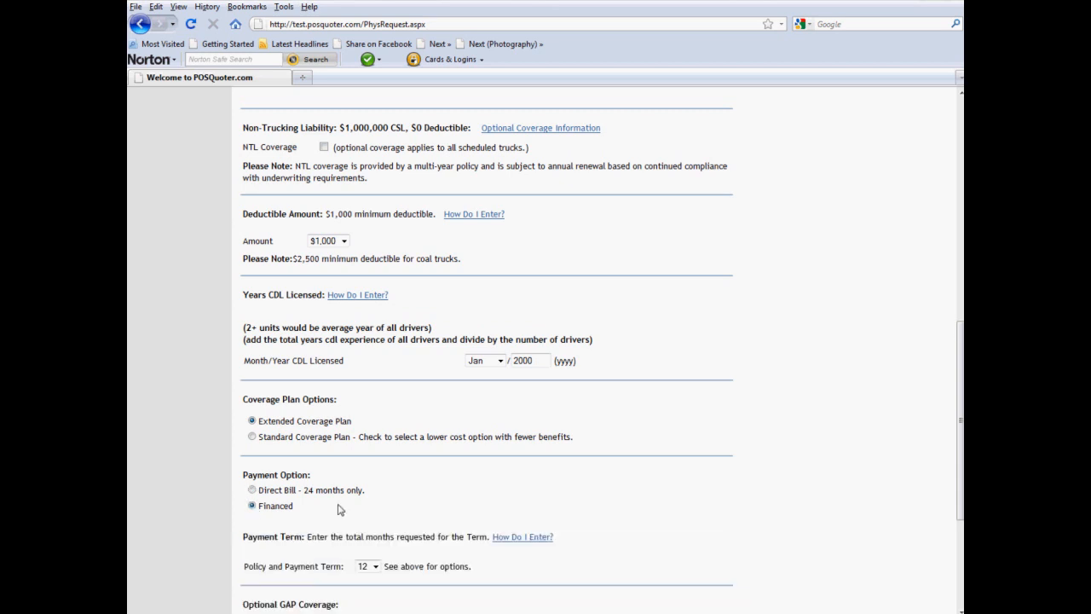
left_click(252, 491)
scroll(252, 442, "down", 2)
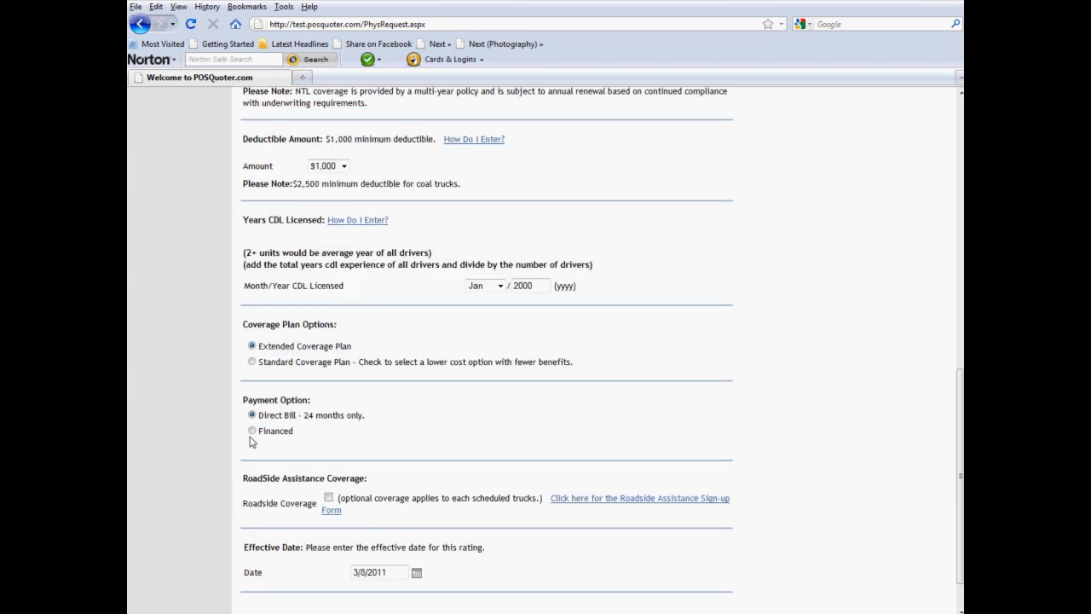
left_click(252, 431)
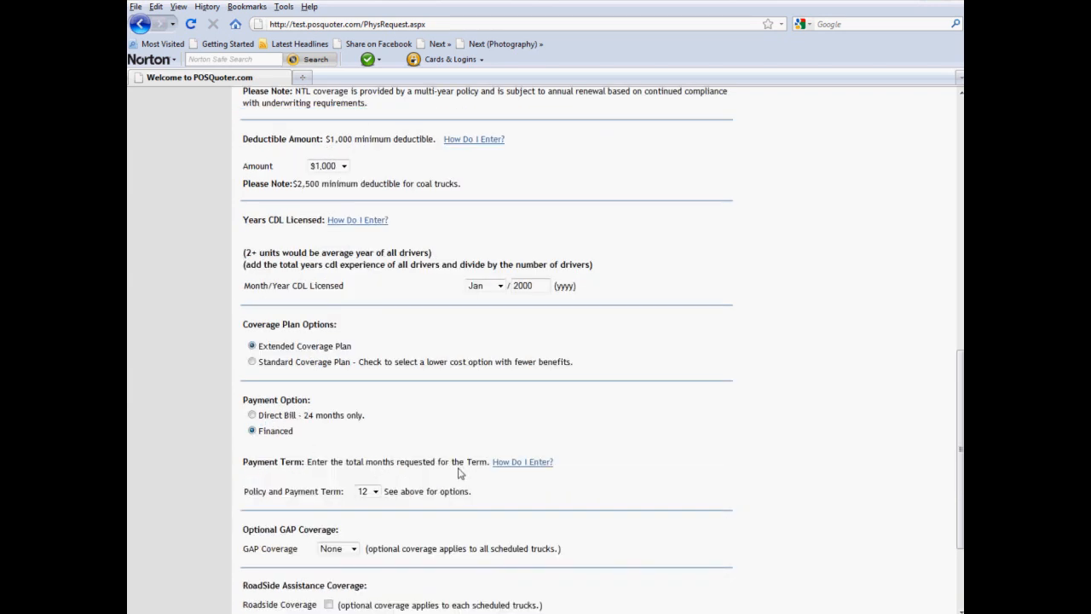
left_click(375, 492)
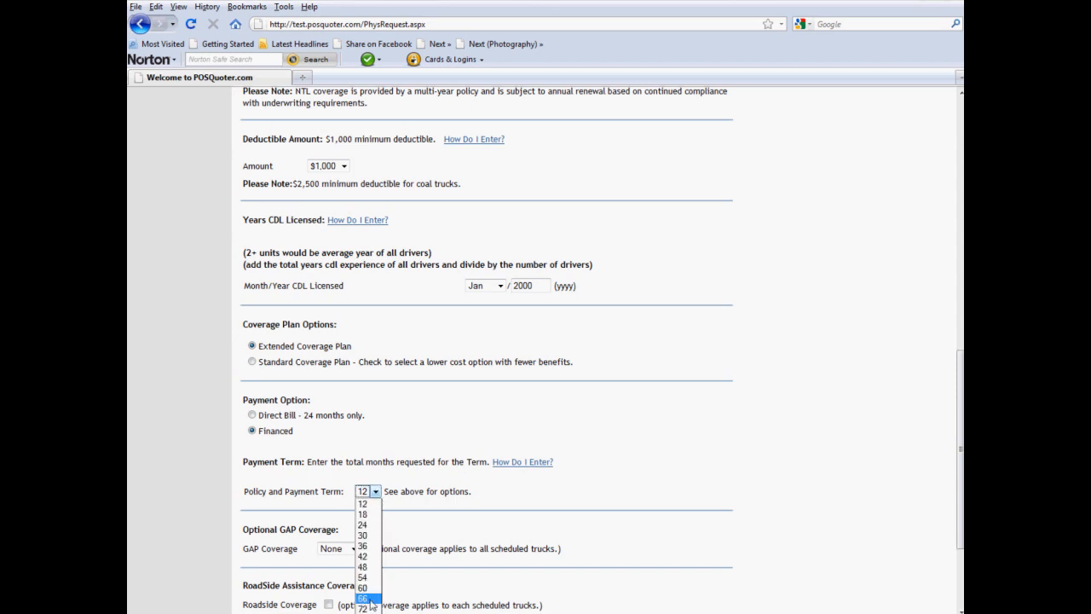
left_click(371, 567)
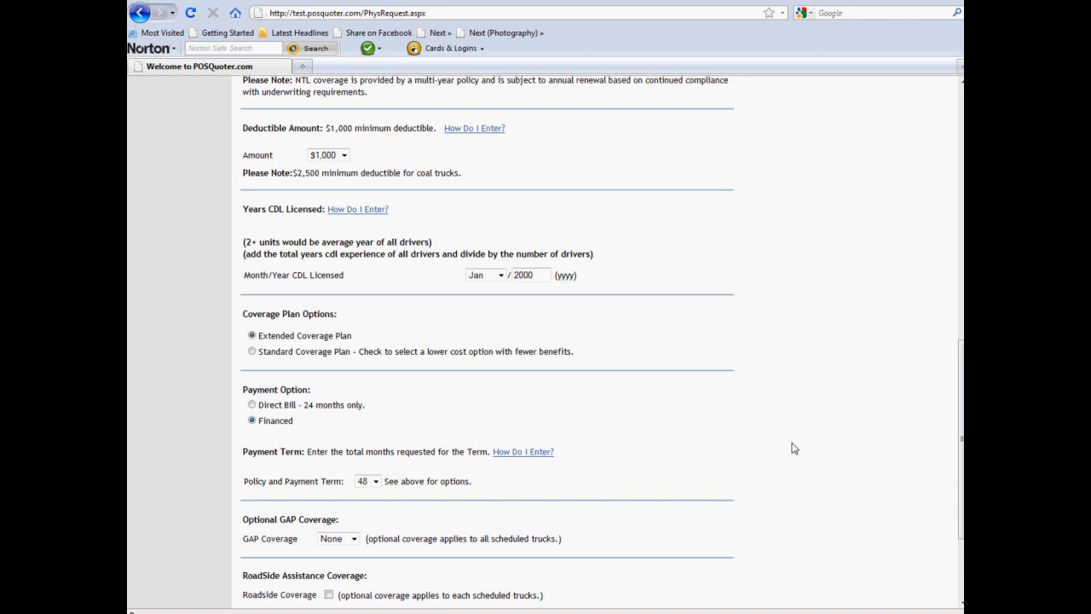
Leave GAP Coverage at None and Roadside Coverage unchecked
scroll(960, 466, "down", 1)
scroll(961, 467, "down", 3)
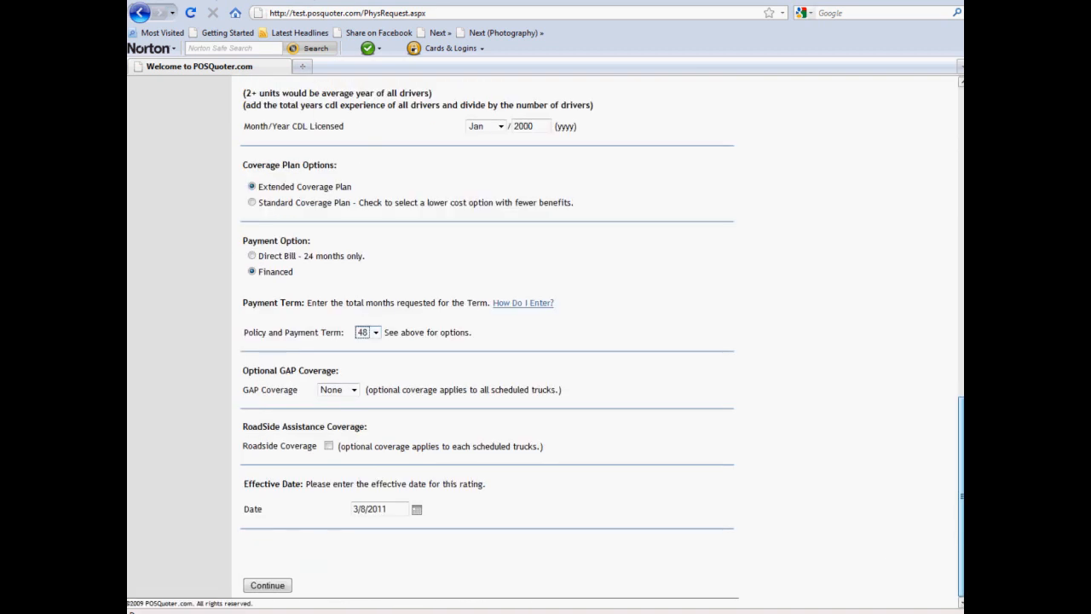
left_click(353, 390)
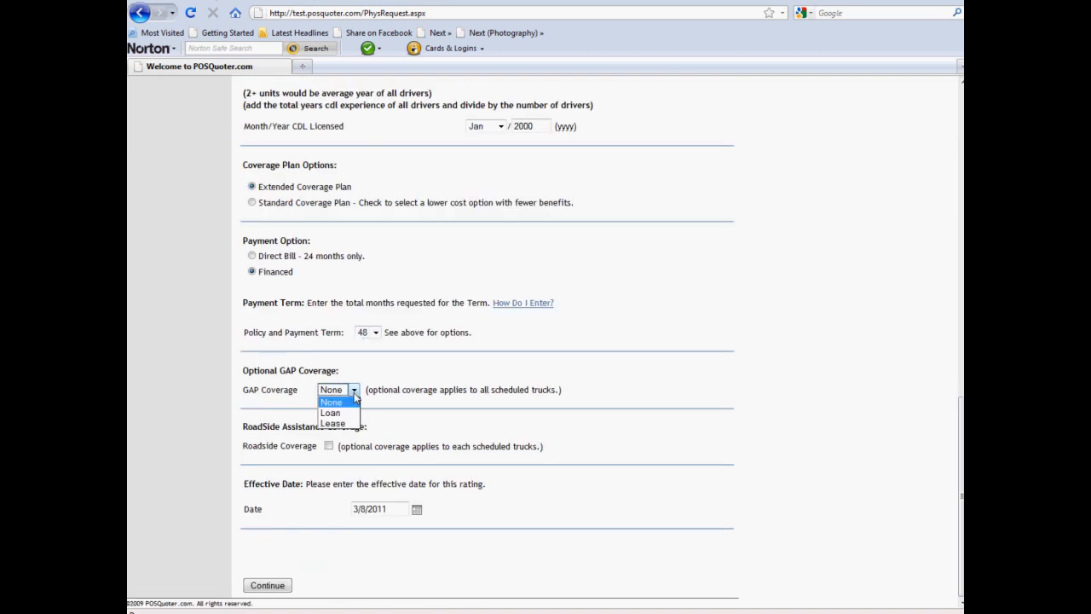
left_click(353, 390)
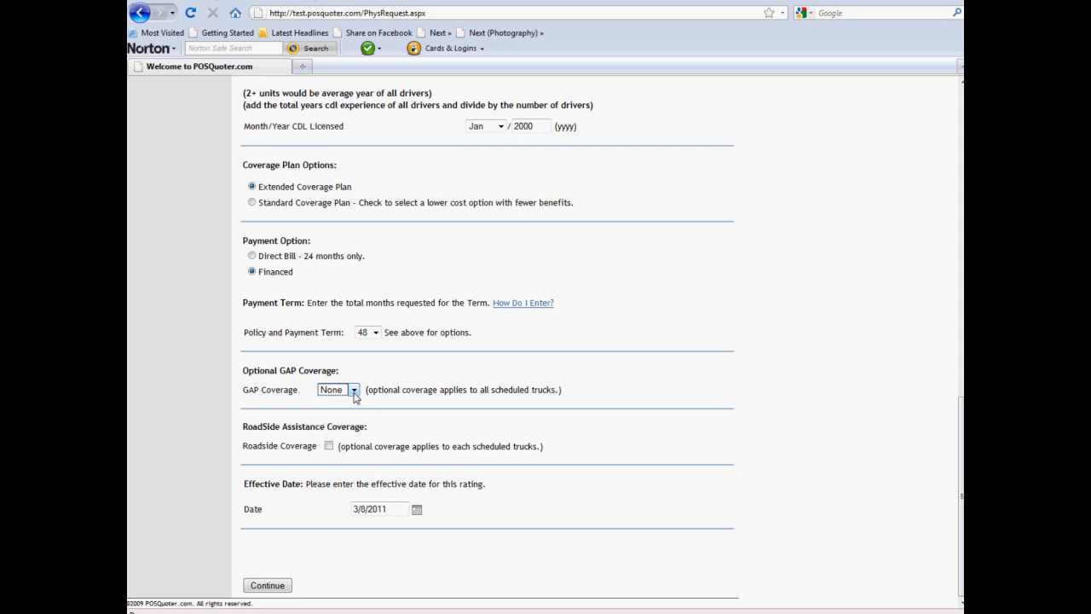
left_click(329, 447)
left_click(329, 446)
Continue to the Rate Indication Summary and review the 48 Month Term premium totalling $20,113.08
left_click(268, 585)
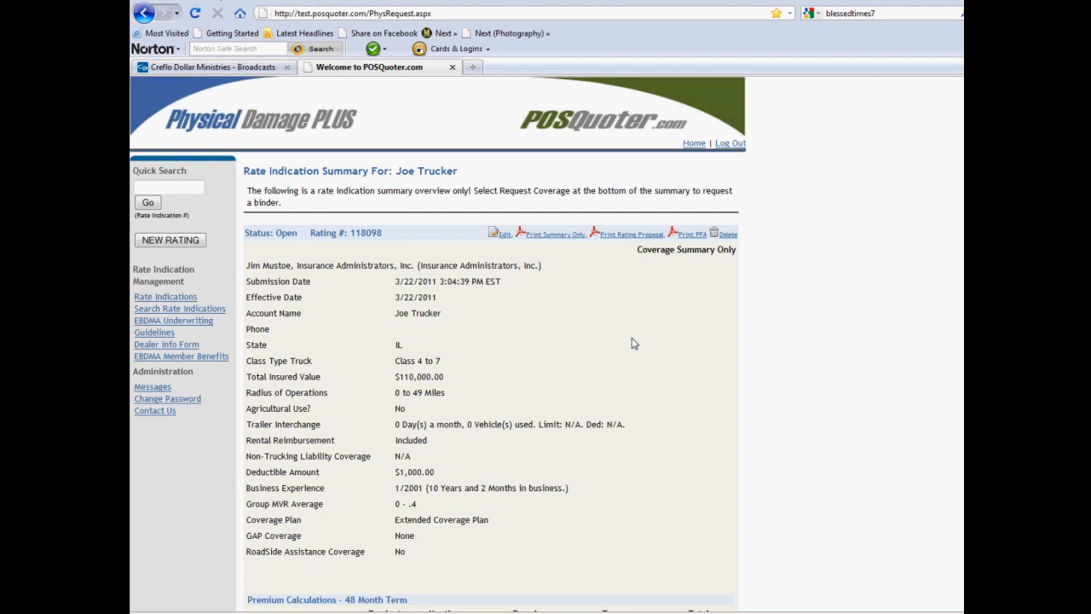
scroll(633, 344, "down", 2)
scroll(633, 343, "down", 2)
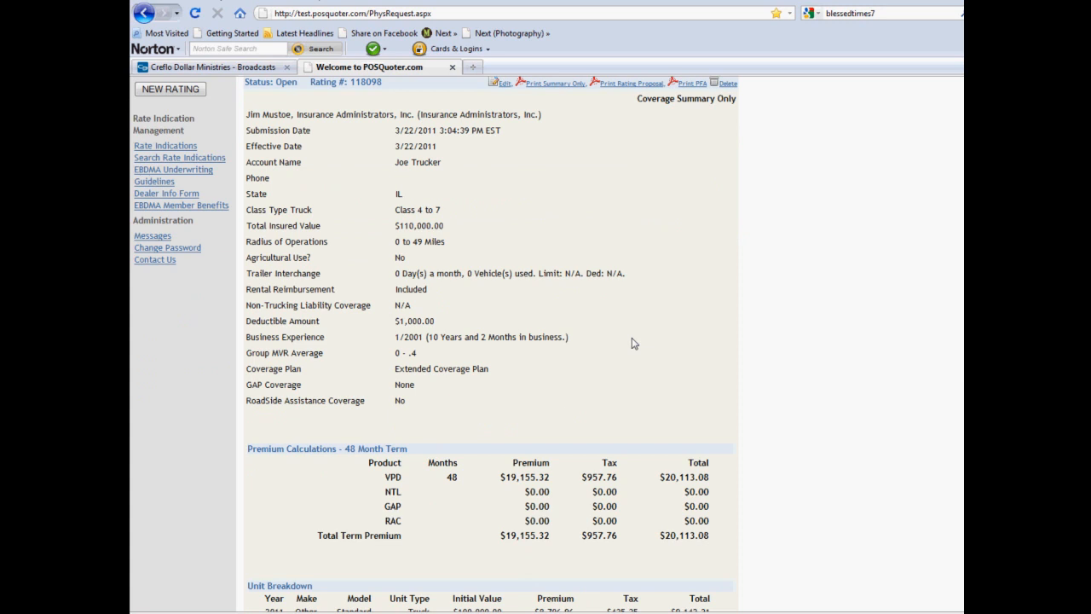
scroll(634, 343, "down", 2)
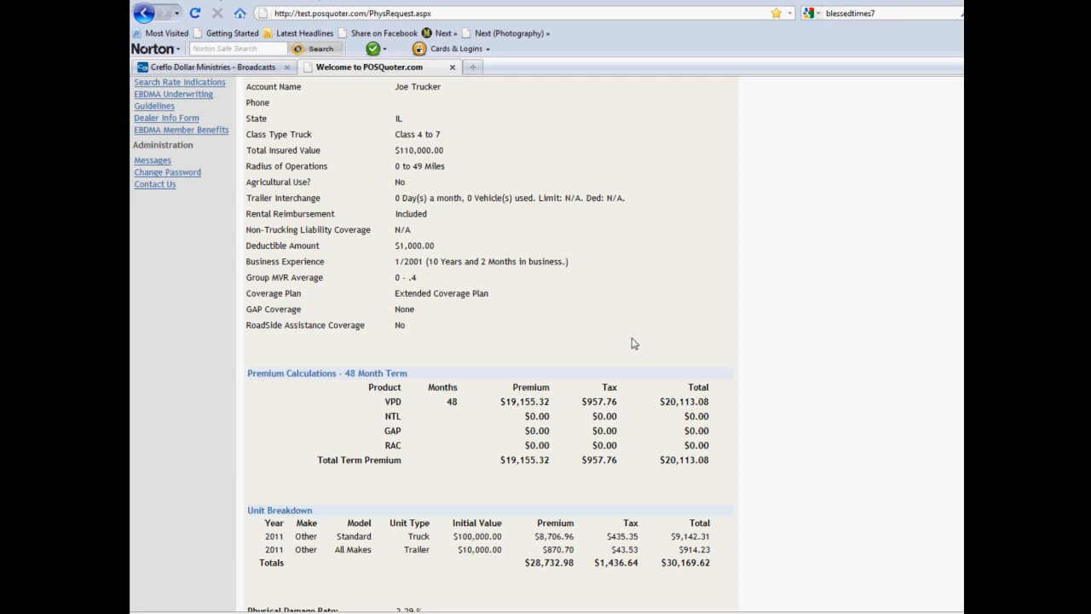
scroll(634, 343, "down", 2)
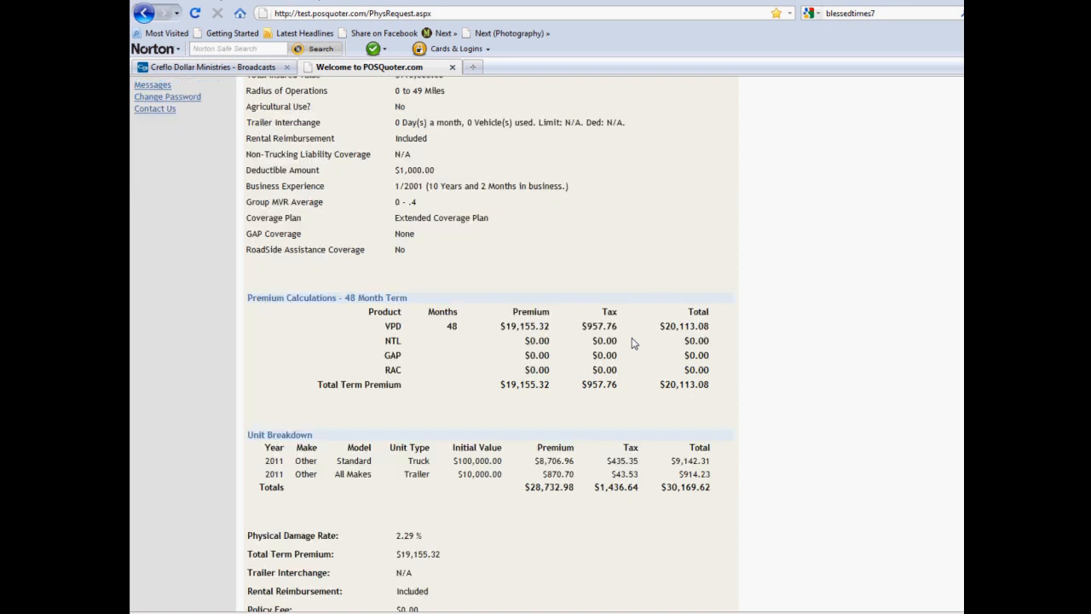
scroll(633, 344, "down", 2)
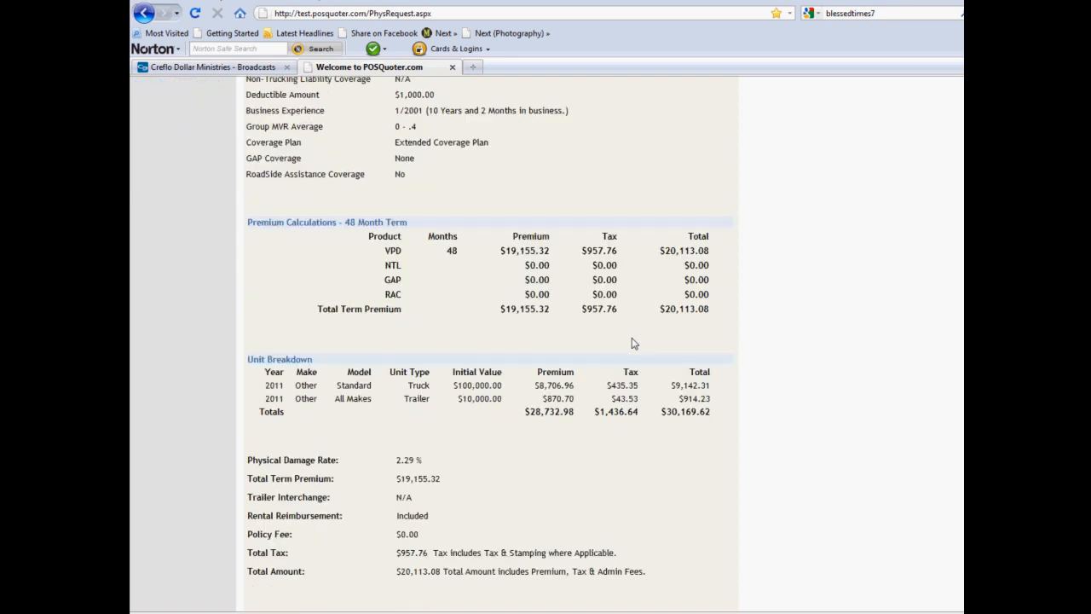
scroll(633, 344, "down", 2)
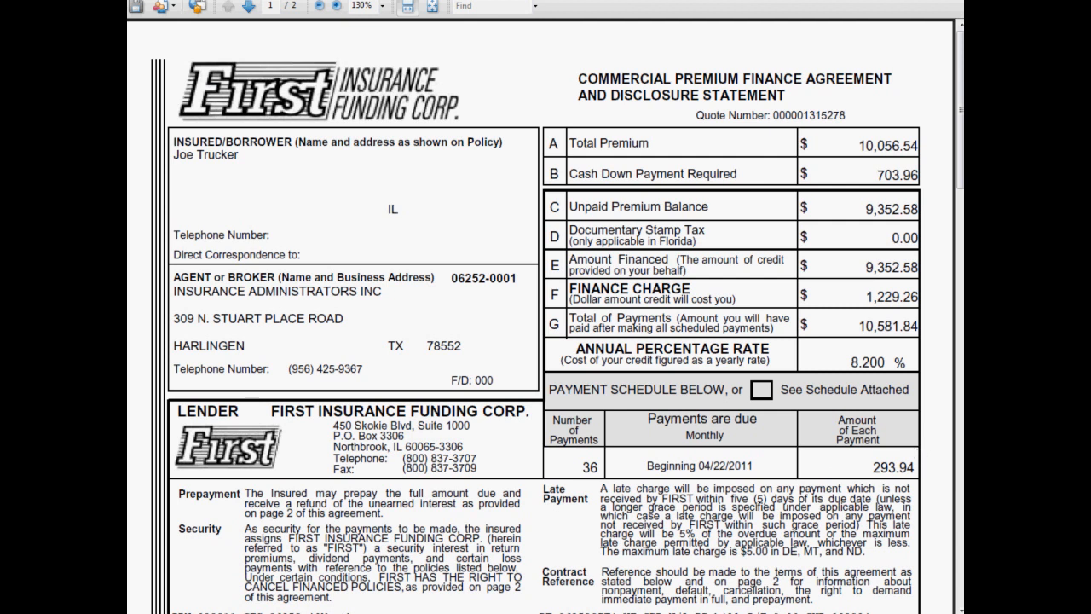
Return to the rate indication summary and scroll down to the Premium Calculations table
left_click(327, 550)
left_click_drag(958, 225, 960, 461)
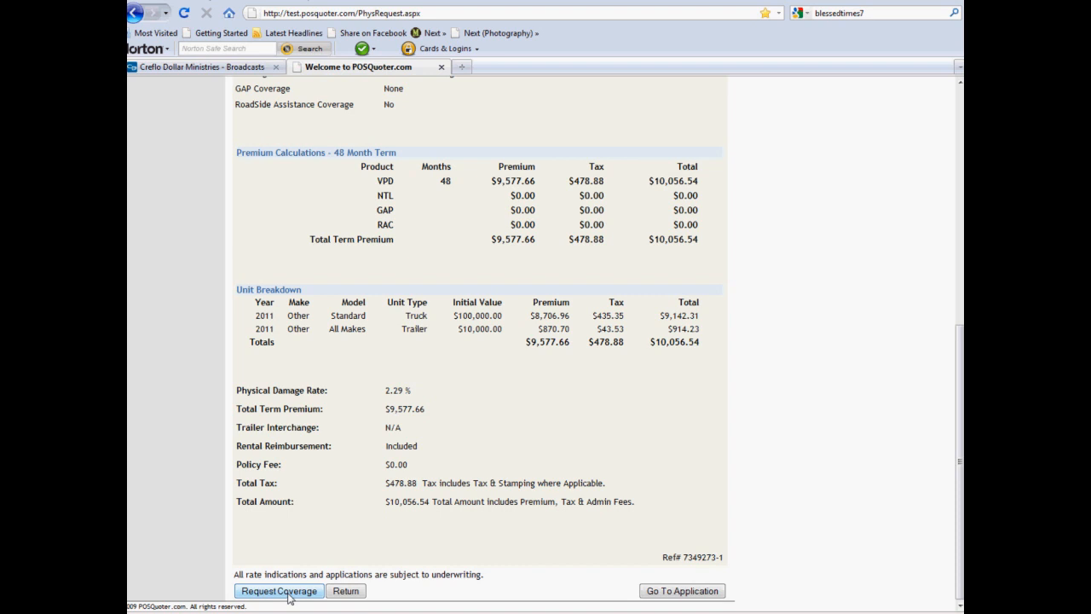
Open the application, jump to Section 2 and Section 6 Payment Information, then print it
left_click(668, 594)
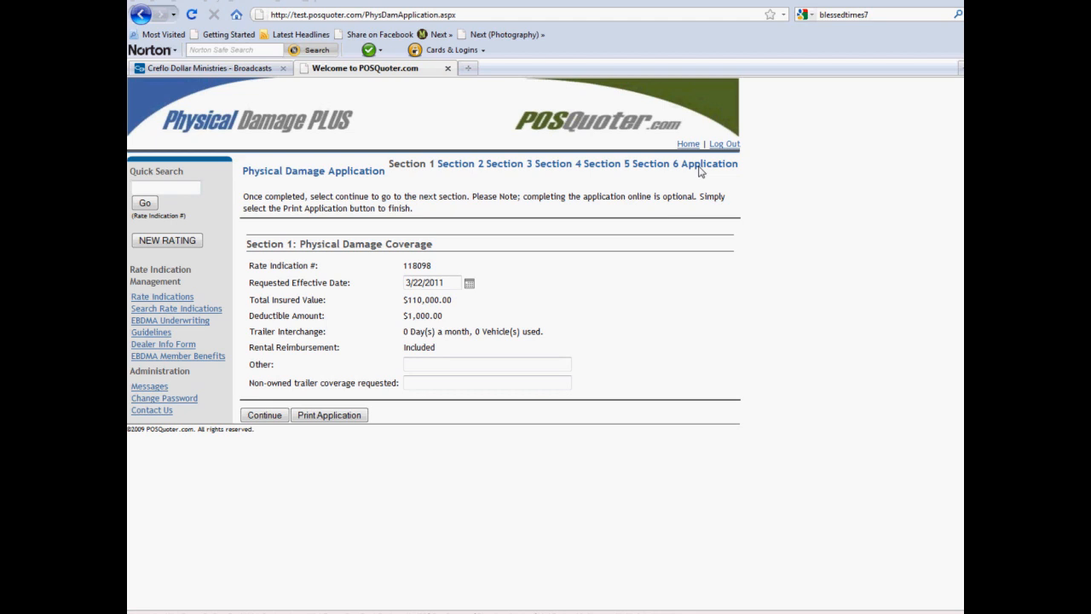
left_click(453, 168)
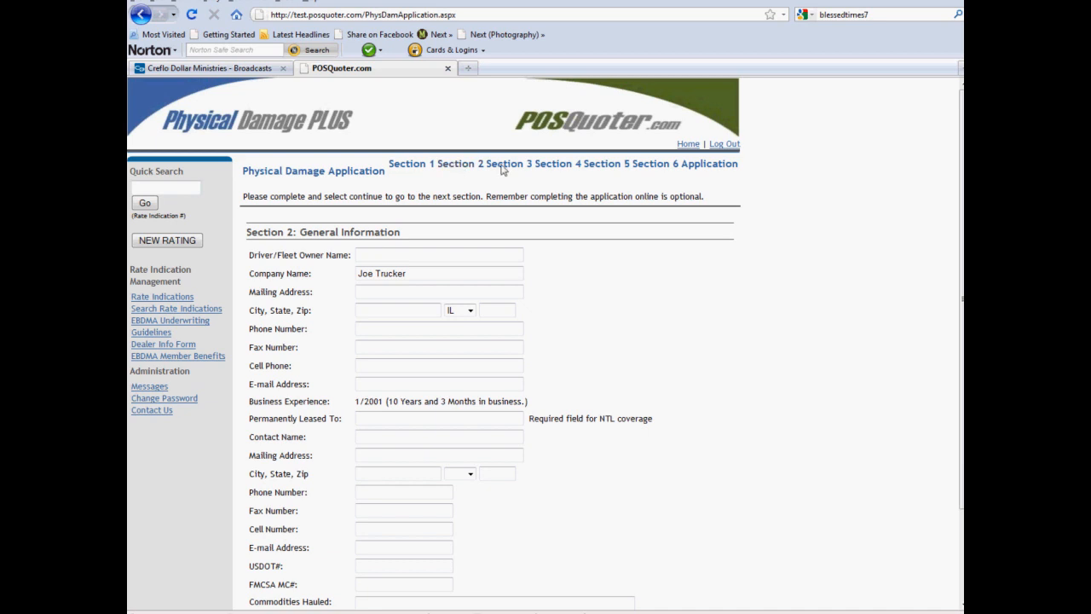
left_click(669, 168)
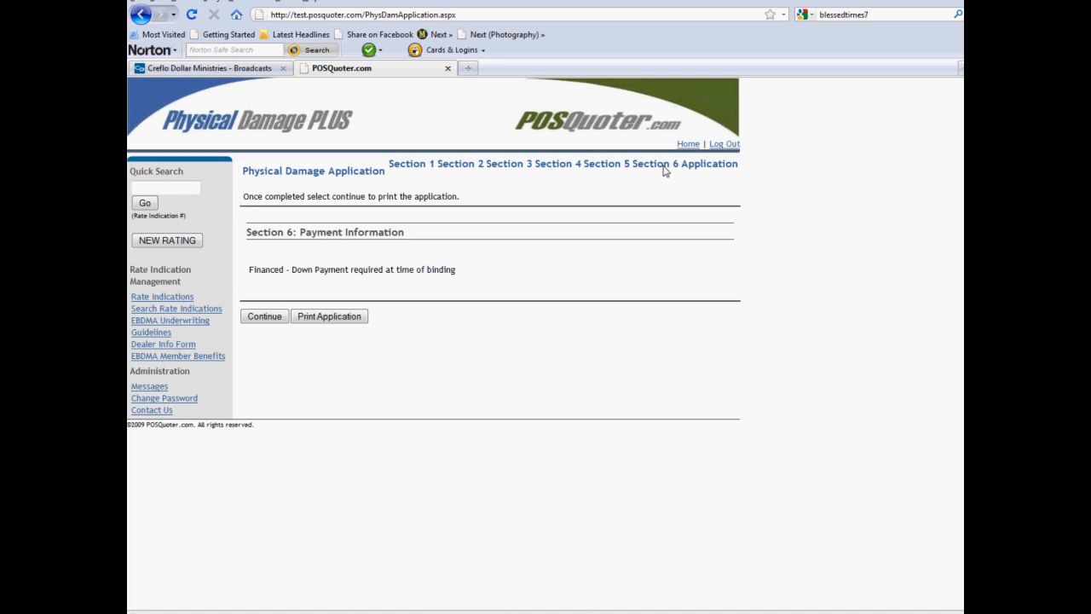
left_click(716, 163)
Scroll through the 8-page ProcessPDF with the rate indication, application, signature block and disclosures
scroll(610, 330, "down", 2)
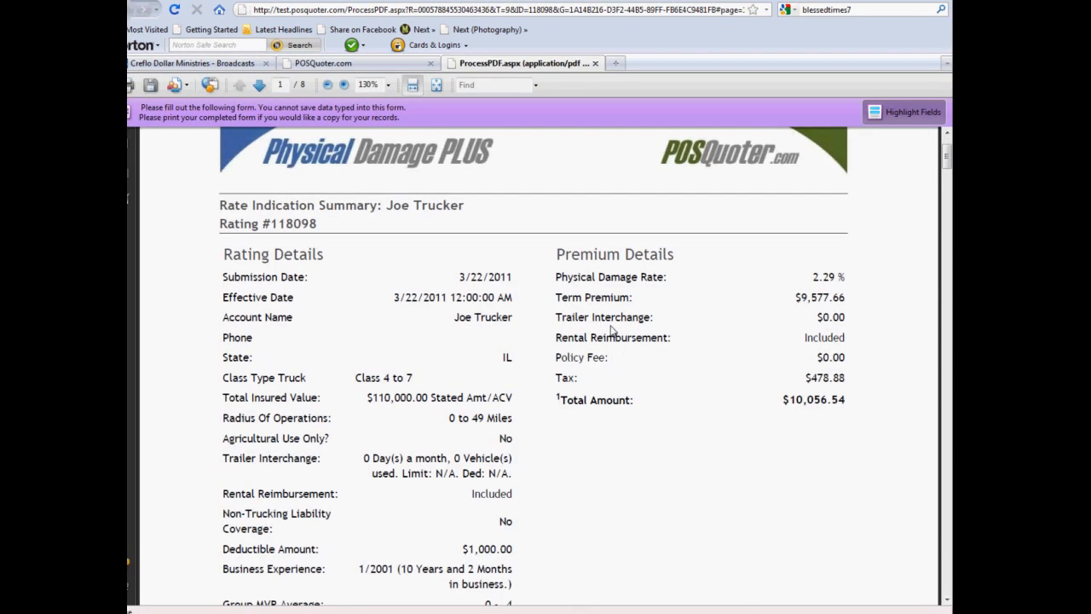
scroll(610, 331, "down", 6)
scroll(611, 330, "down", 8)
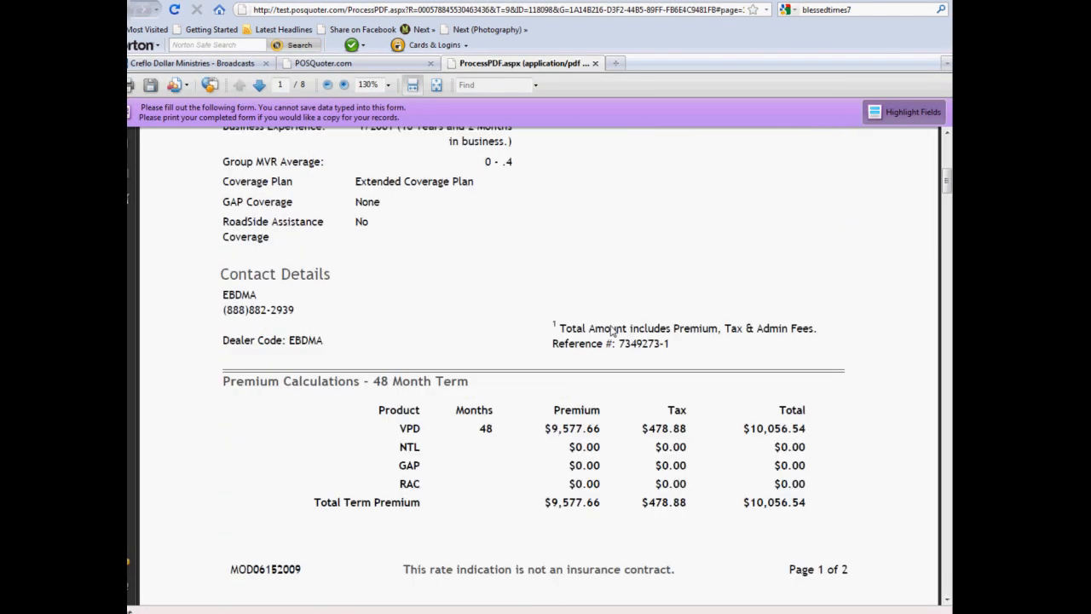
scroll(610, 330, "down", 12)
scroll(611, 330, "down", 9)
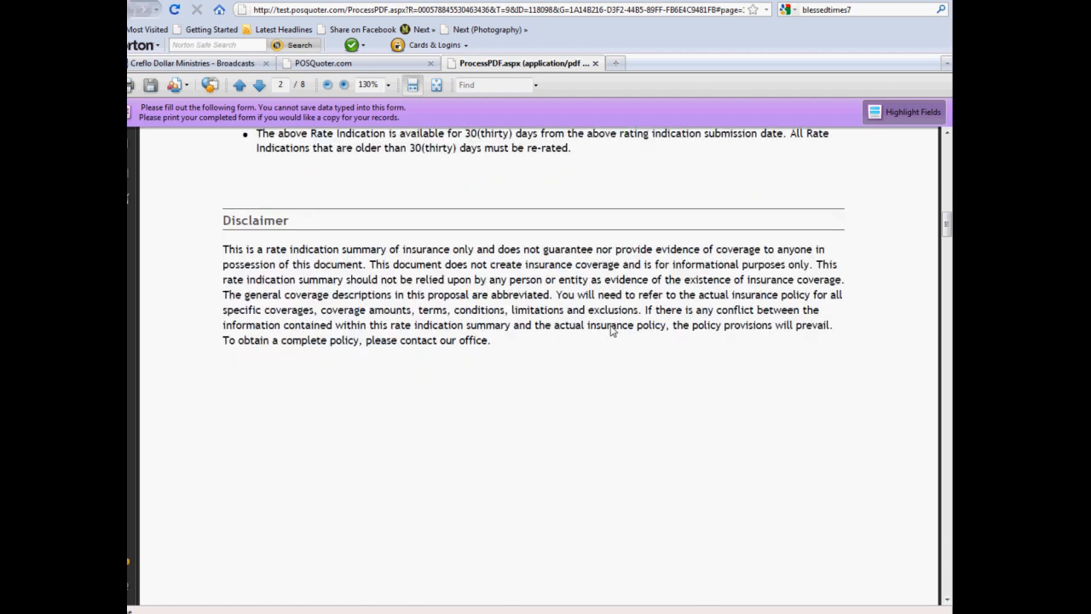
scroll(610, 330, "down", 9)
scroll(610, 331, "down", 15)
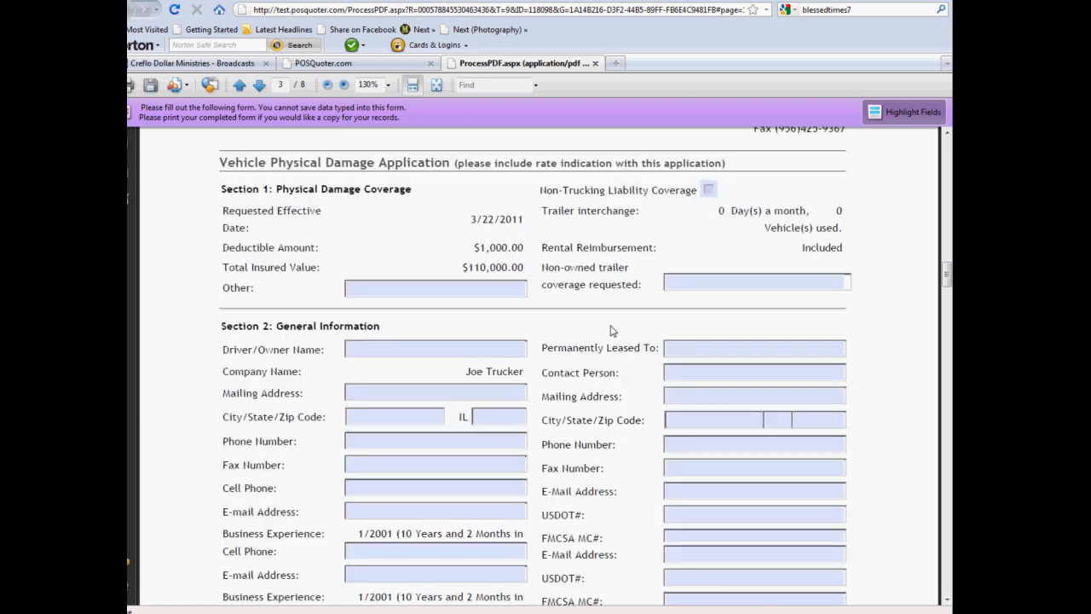
scroll(611, 331, "down", 15)
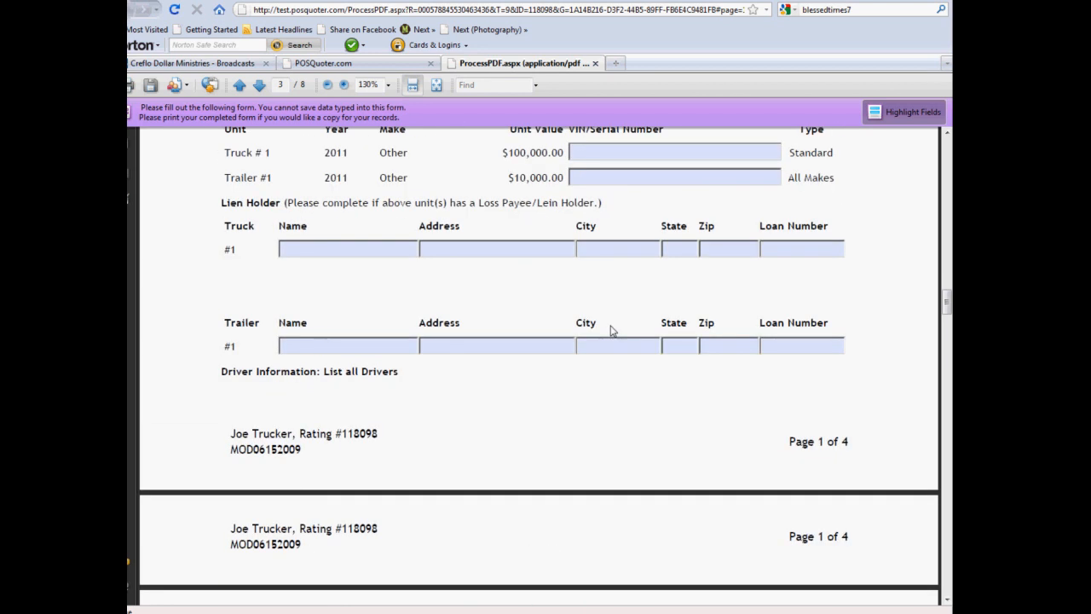
scroll(610, 331, "down", 9)
scroll(610, 331, "down", 12)
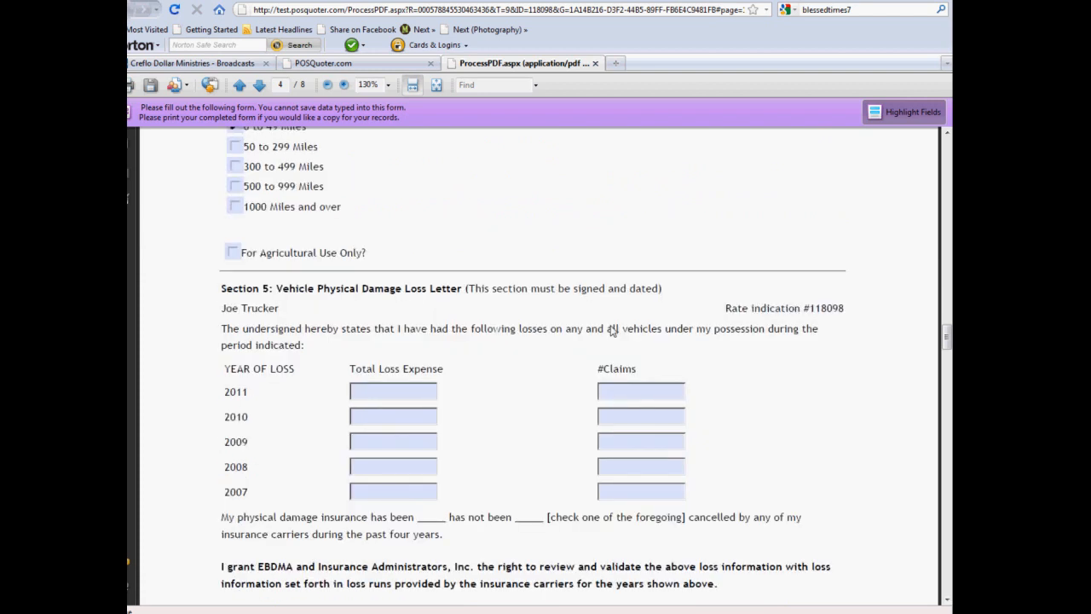
scroll(610, 331, "down", 9)
scroll(611, 331, "down", 5)
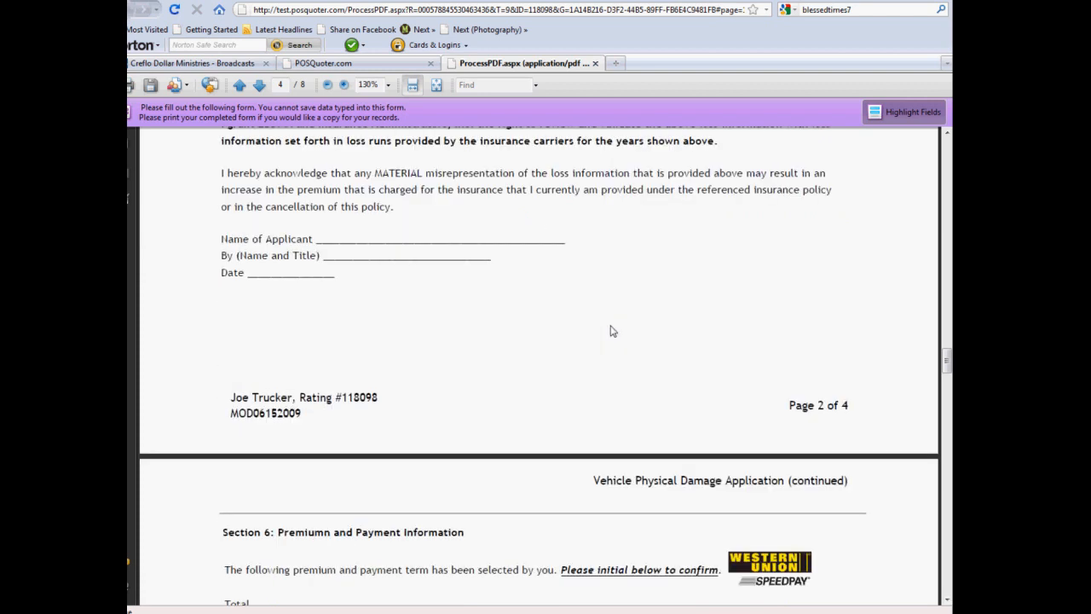
scroll(610, 330, "down", 7)
scroll(610, 331, "down", 11)
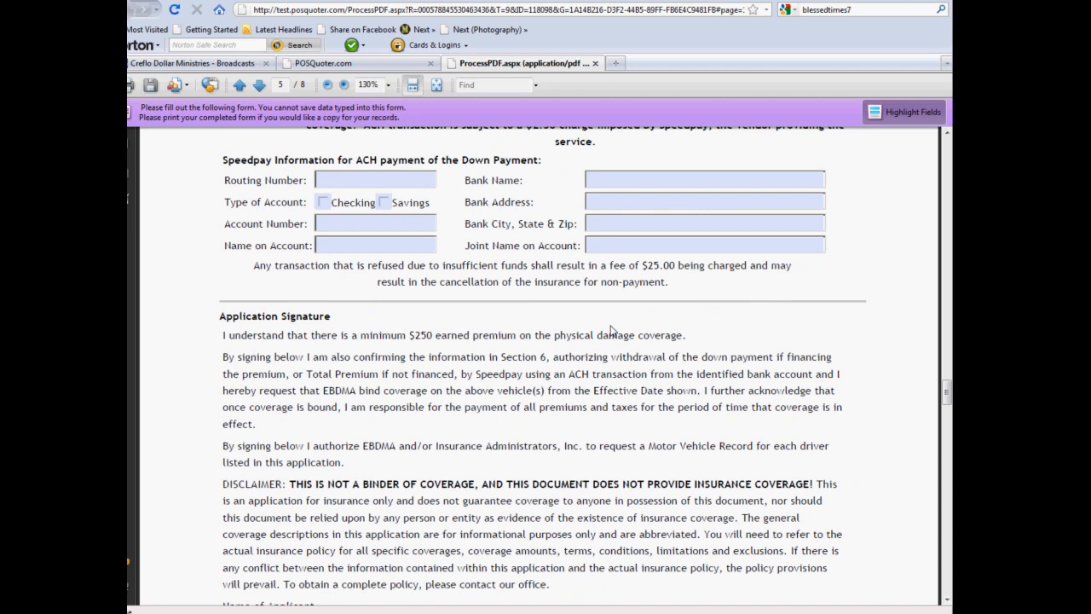
scroll(610, 331, "down", 8)
scroll(610, 331, "down", 7)
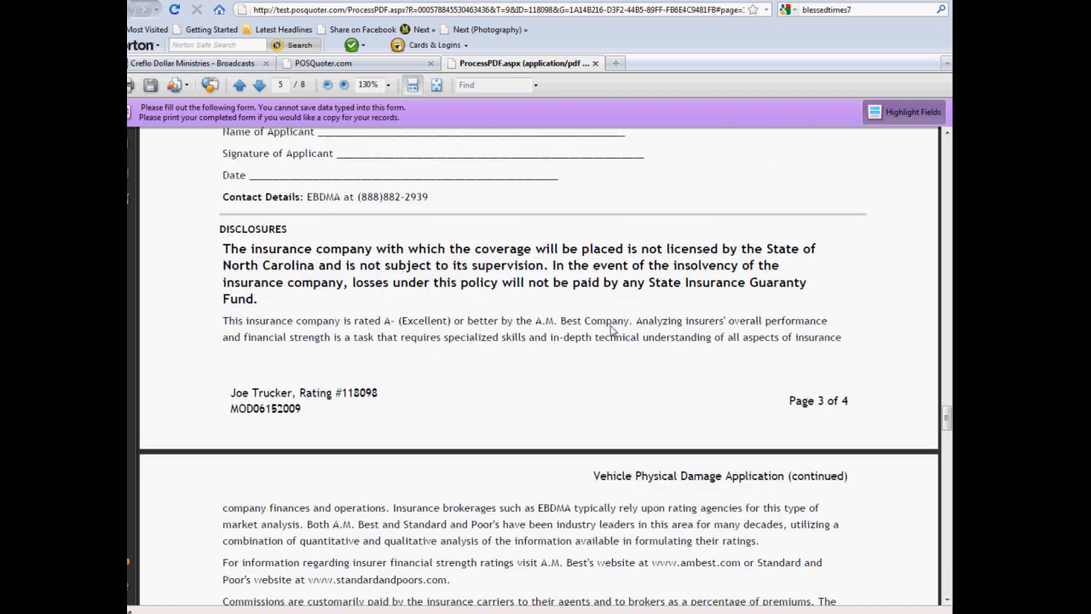
scroll(610, 331, "down", 7)
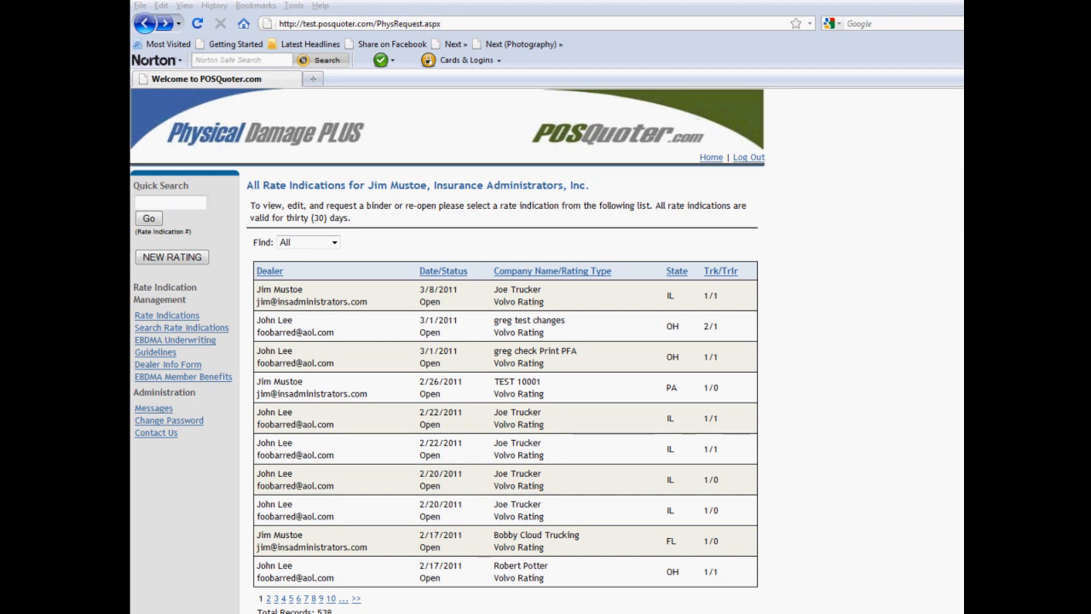
Open the Search Rate Indications form and move from the Rate Indication # field to Client Name
left_click(207, 330)
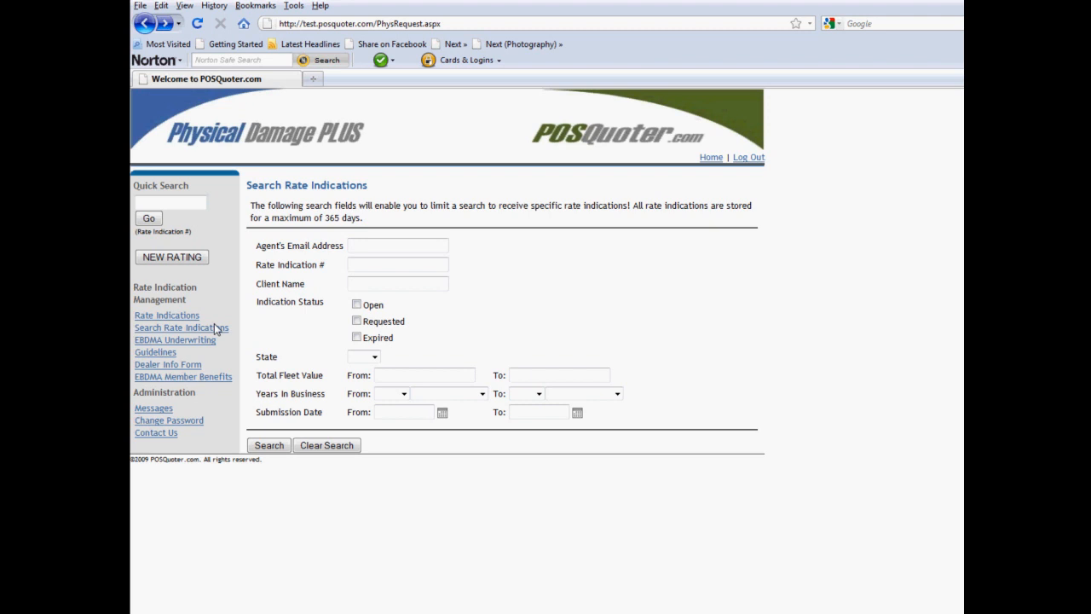
left_click(400, 268)
key("Tab")
Look at the State options and the Submission Date calendar, leaving both unset
left_click(375, 357)
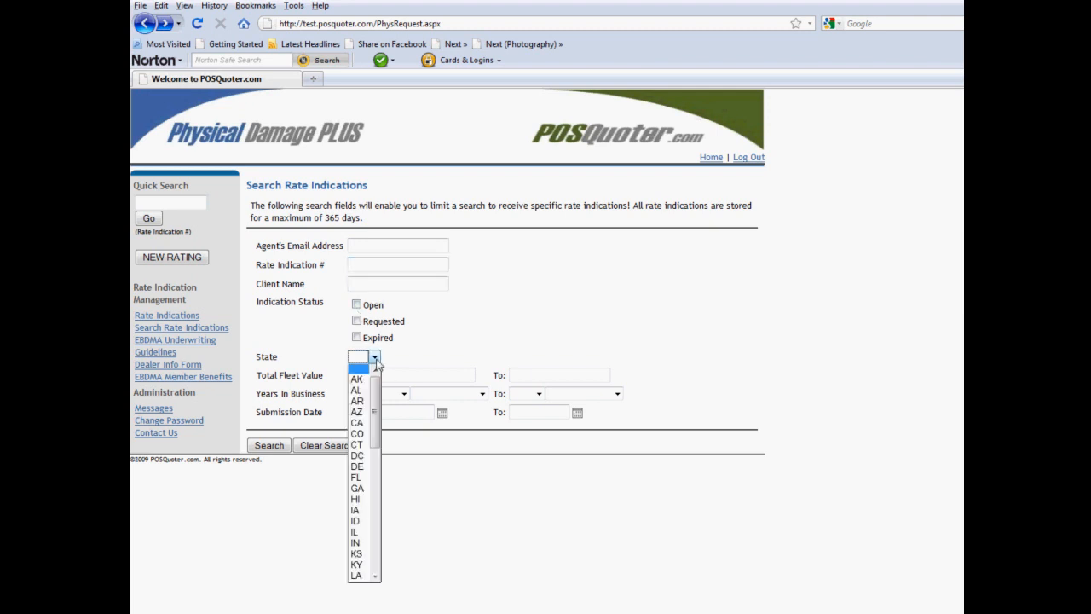
left_click(384, 375)
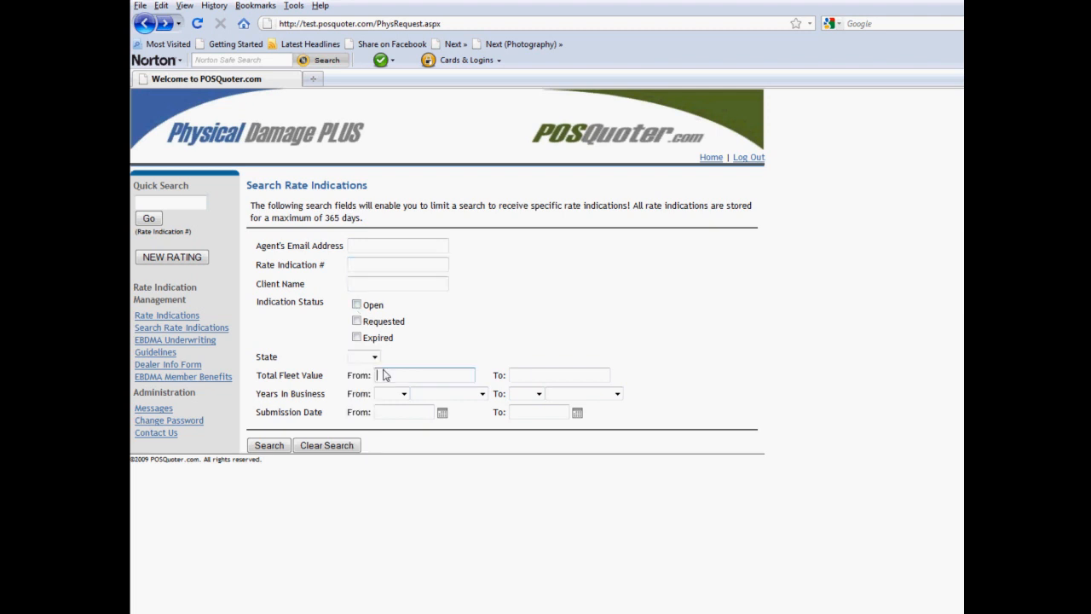
left_click(442, 413)
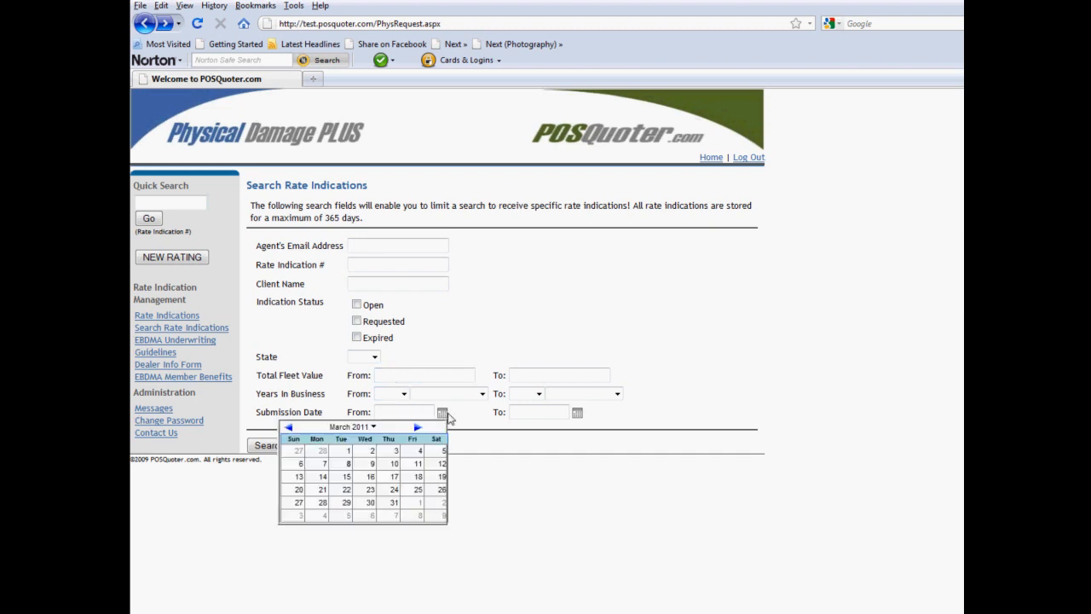
left_click(395, 416)
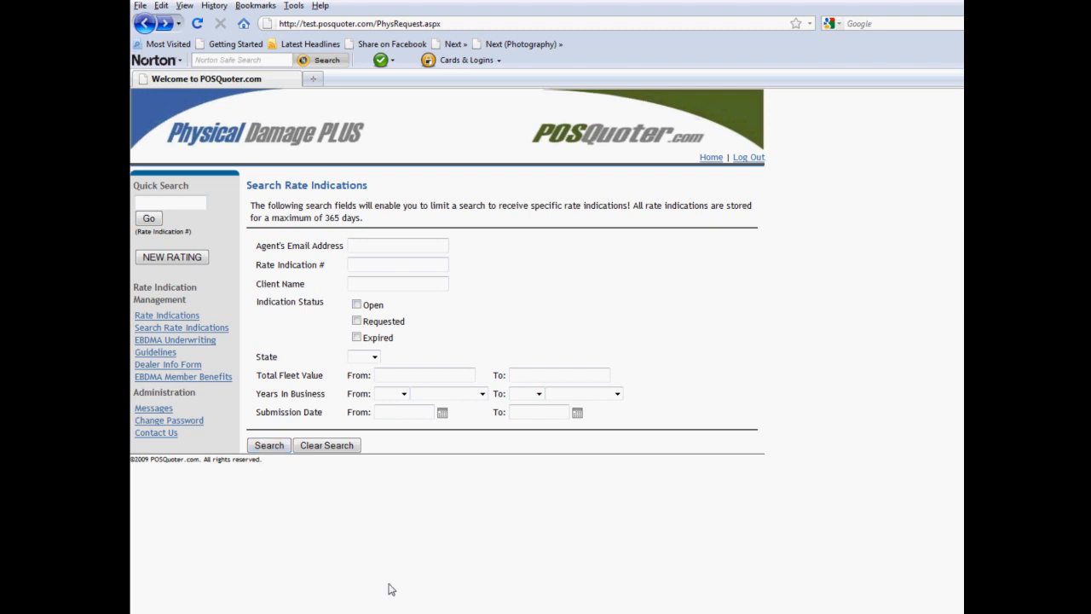
Return to the full Rate Indications list, now showing 538 records with the 3/8/2011 IL entry first
mouse_move(444, 613)
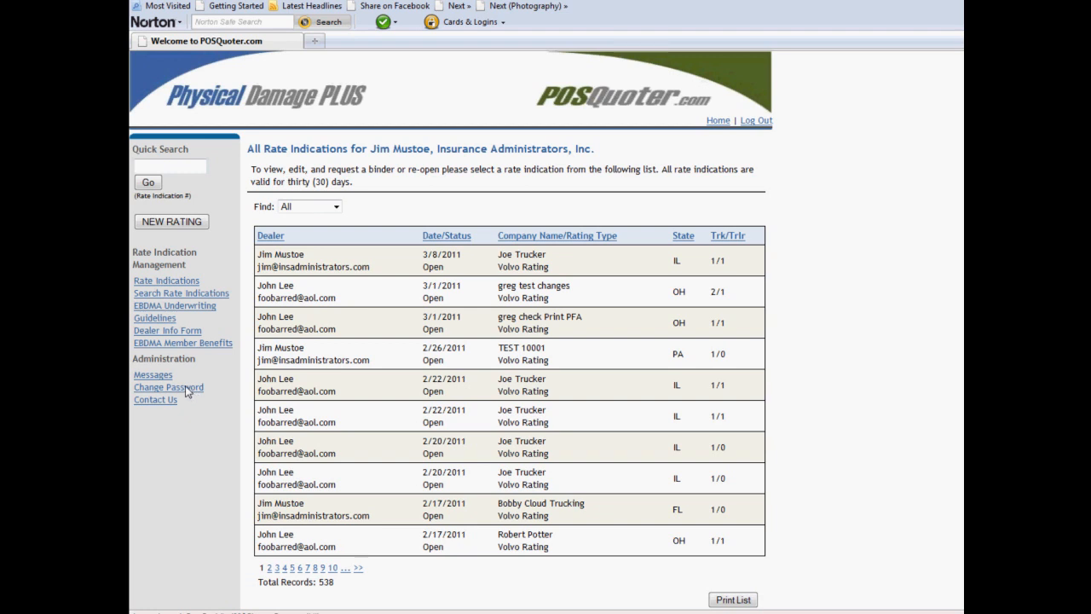
left_click(153, 405)
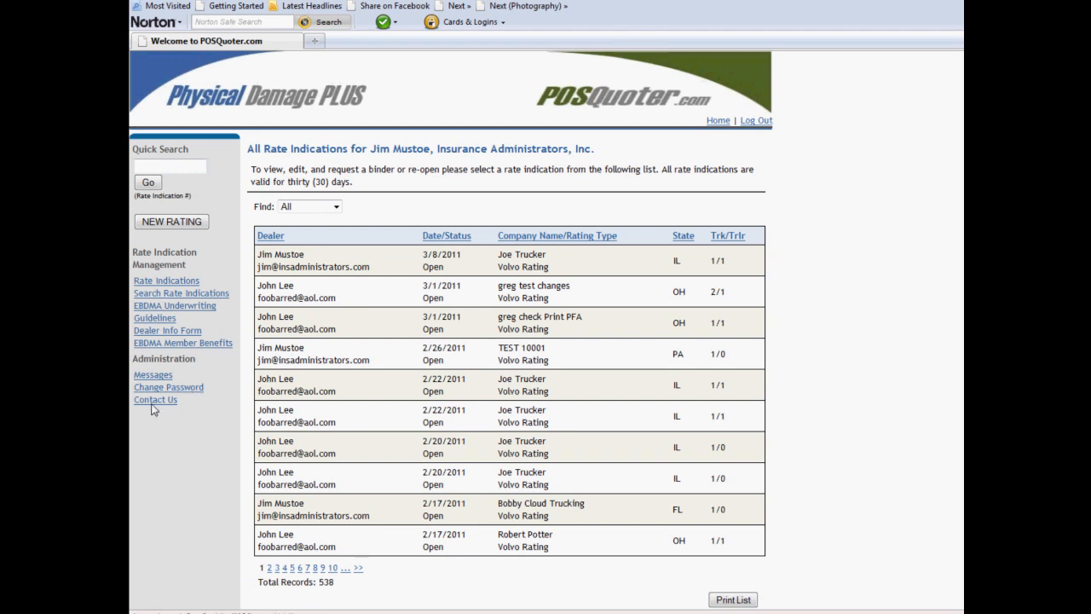